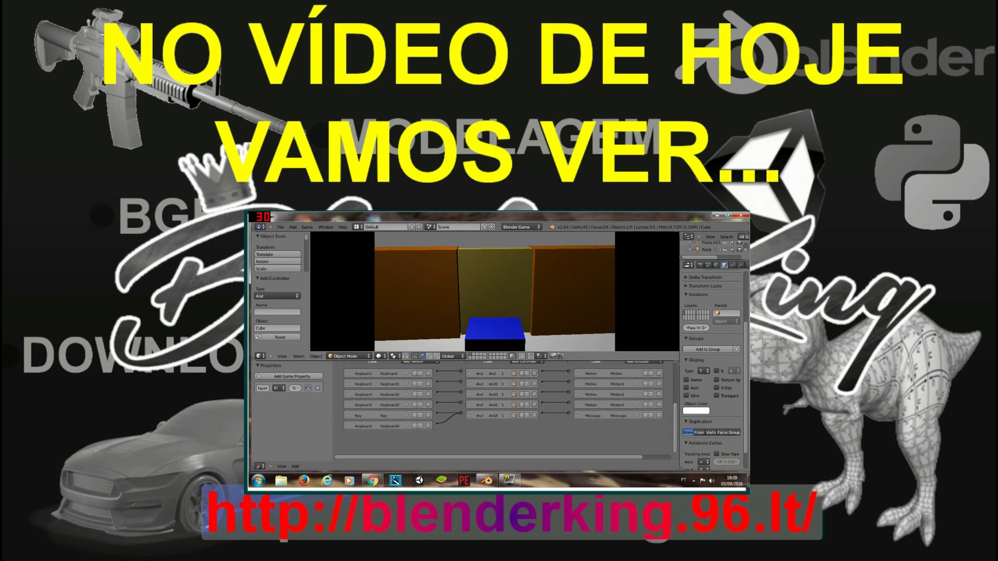
- Stop the game, expand the Ray sensor, then replay the level steering the cube with the arrow keys
key("Escape")
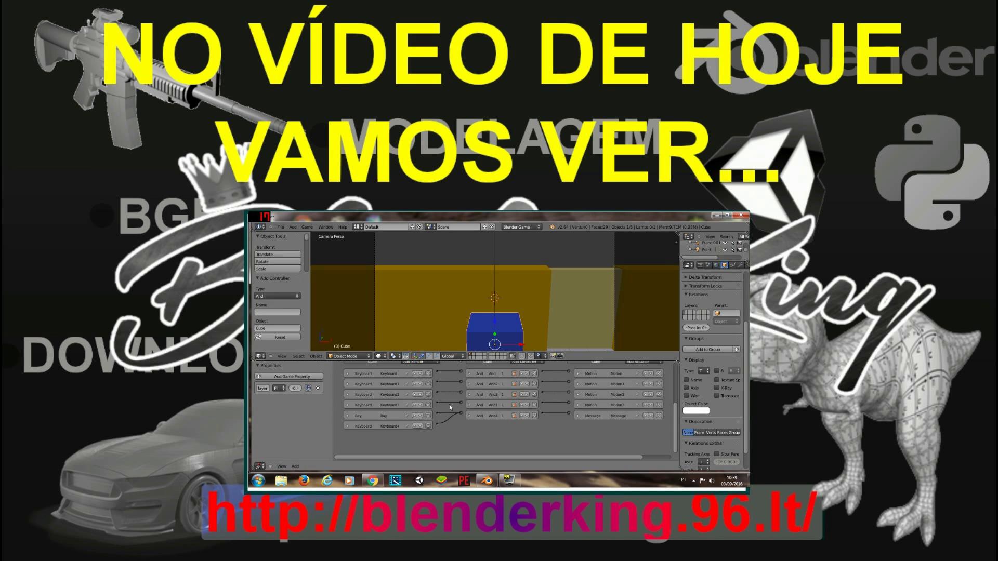
left_click(366, 416)
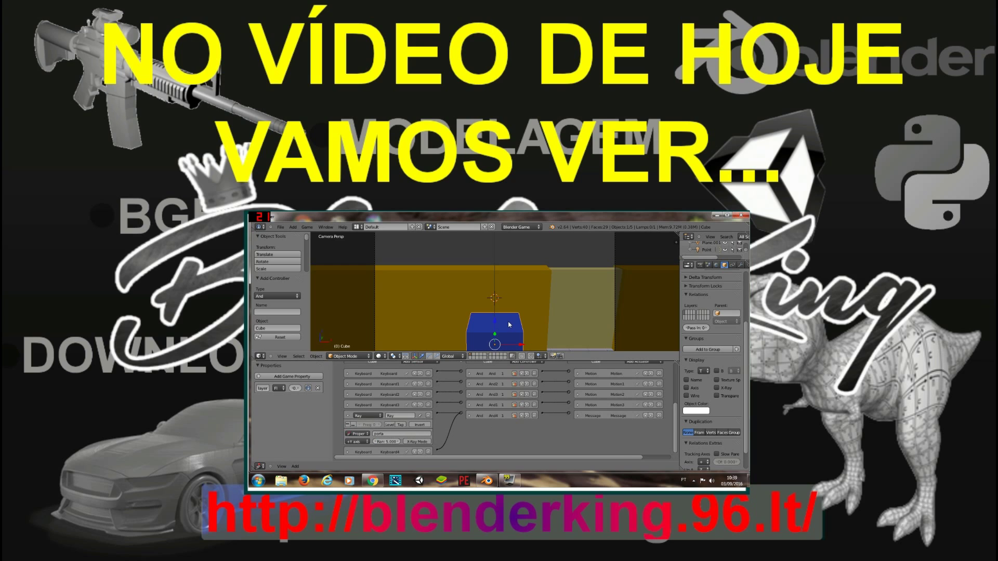
key("p")
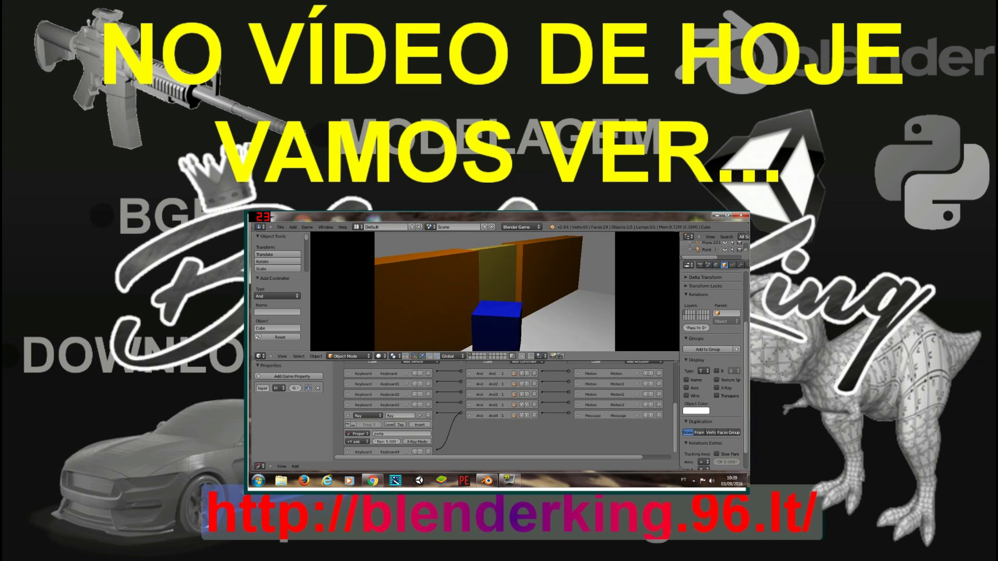
key("Left")
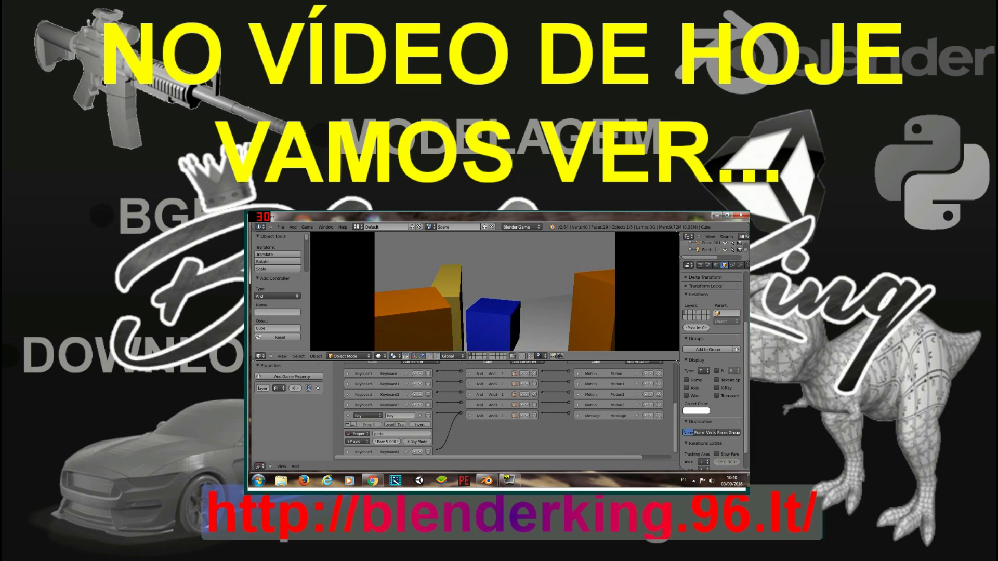
key("Right")
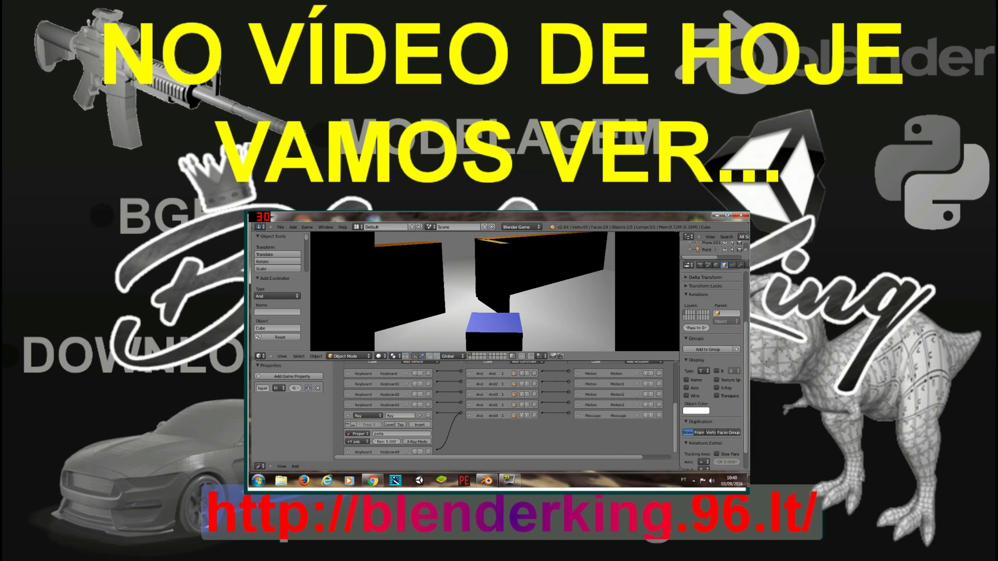
key("Right")
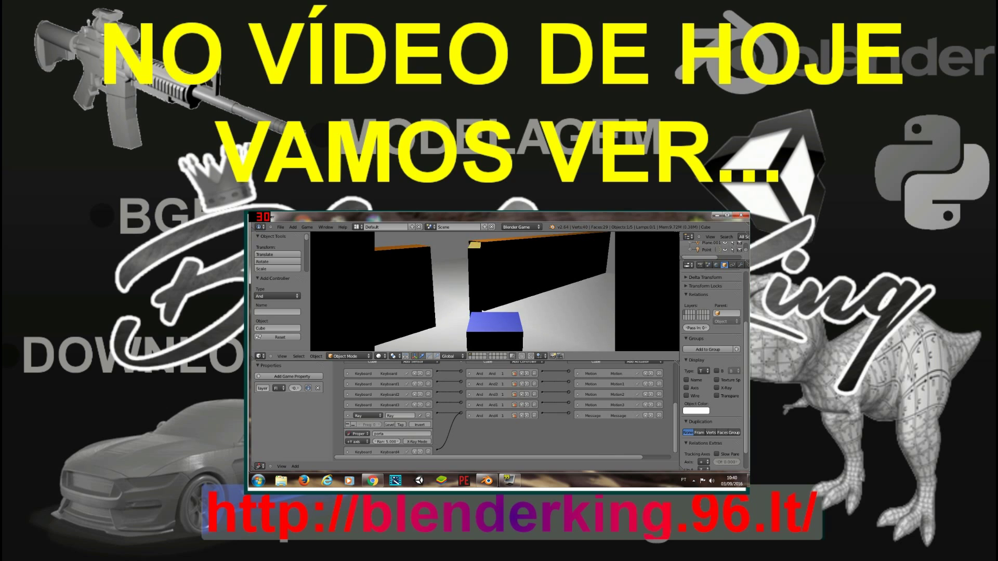
key("Left")
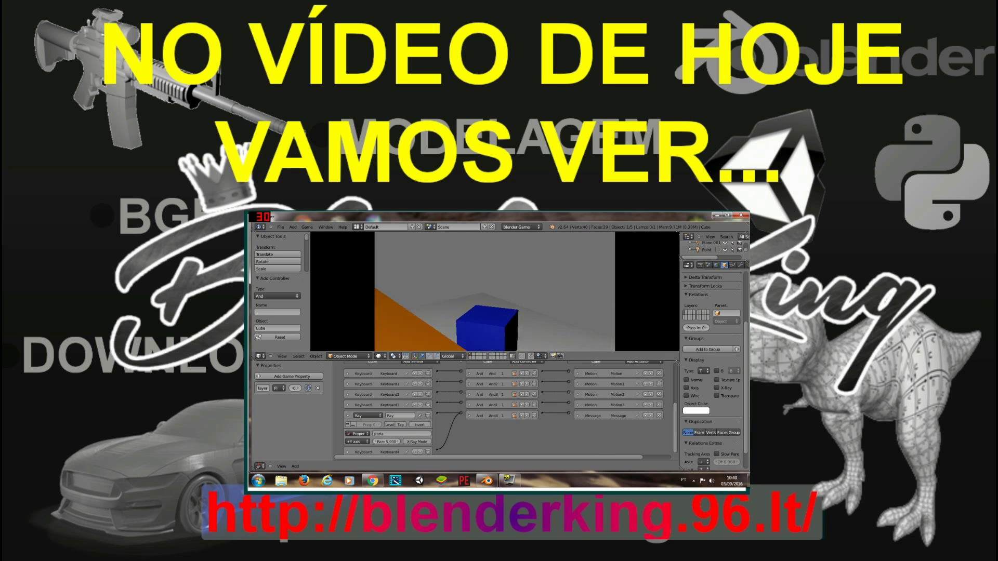
key("Left")
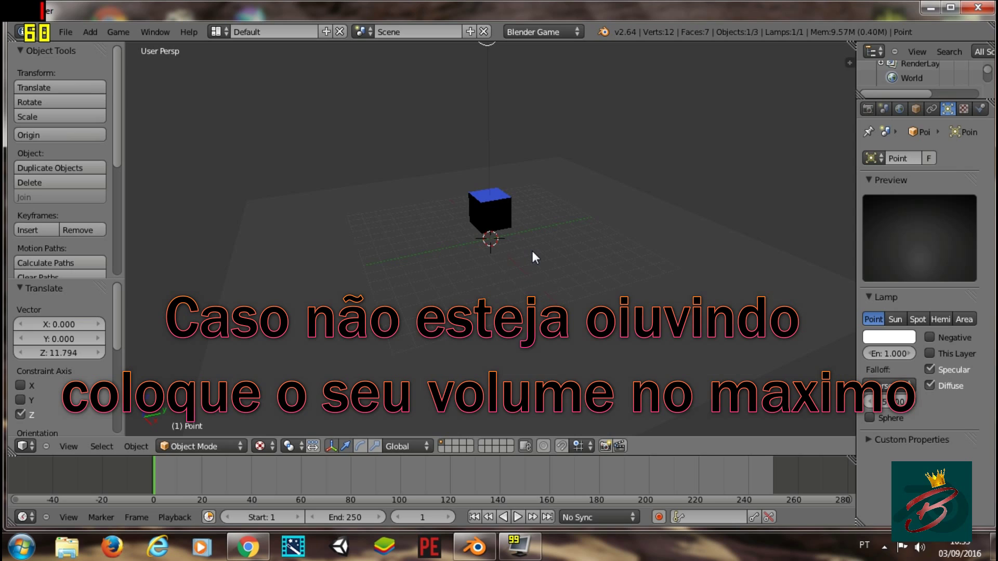
- Select the blue cube and try moving it along Y and upward, cancelling both moves
right_click(489, 213)
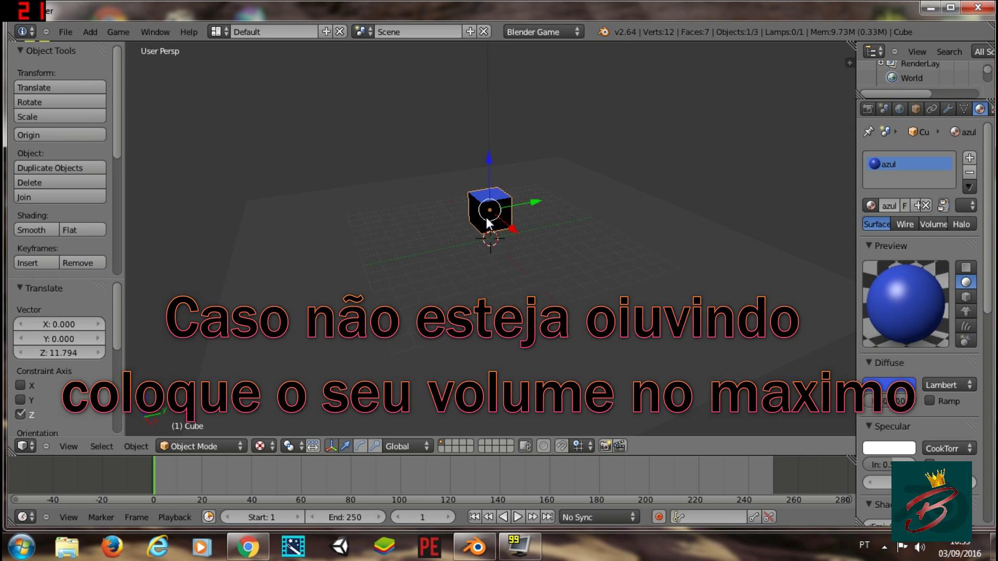
key("g")
key("y")
right_click(509, 194)
left_click_drag(487, 170, 500, 113)
right_click(504, 108)
left_click(504, 108)
- Snap the 3D cursor to the world centre, add a plane there, and edit it from above
key("shift+s")
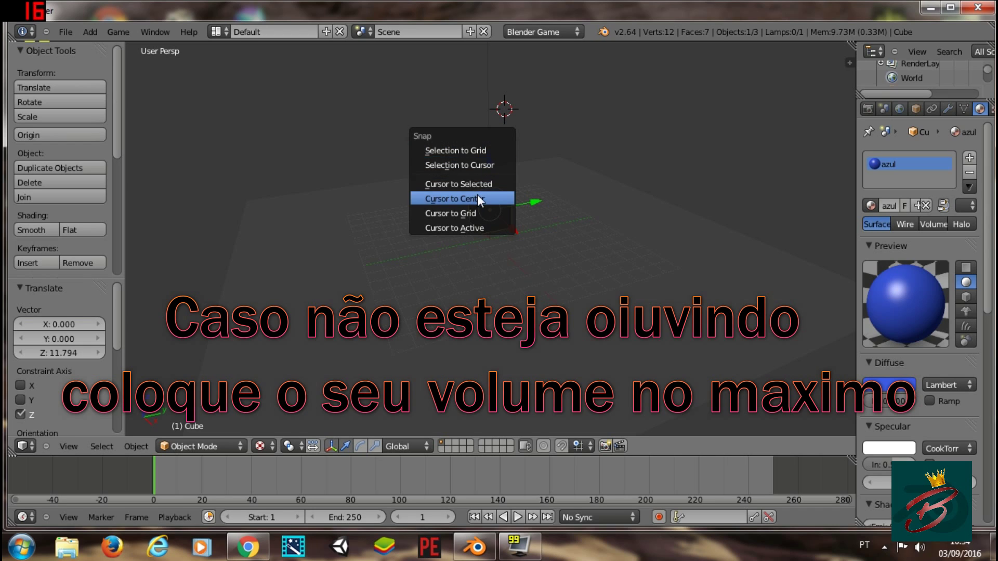
left_click(477, 197)
key("shift+a")
left_click(603, 211)
key("Tab")
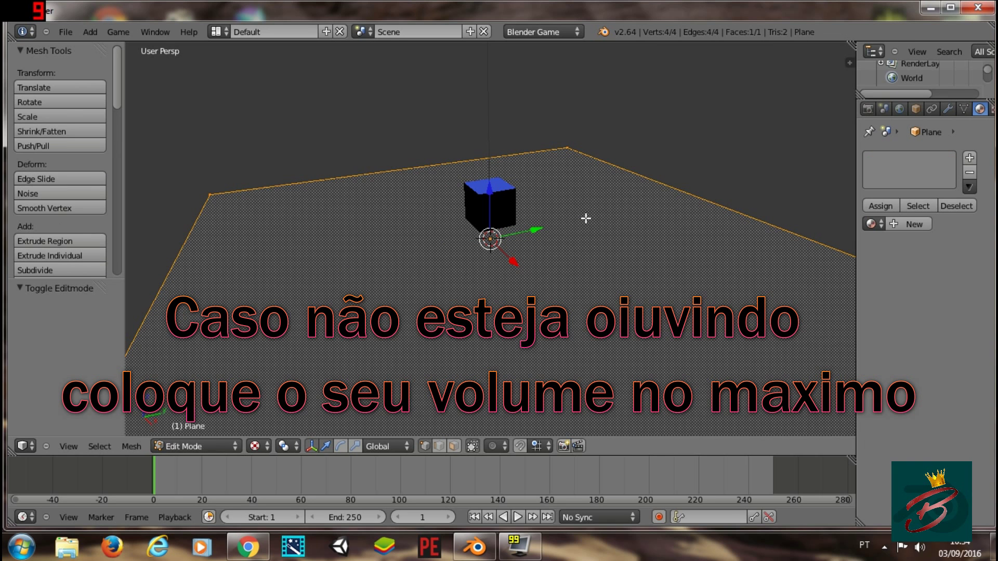
key("KP_8")
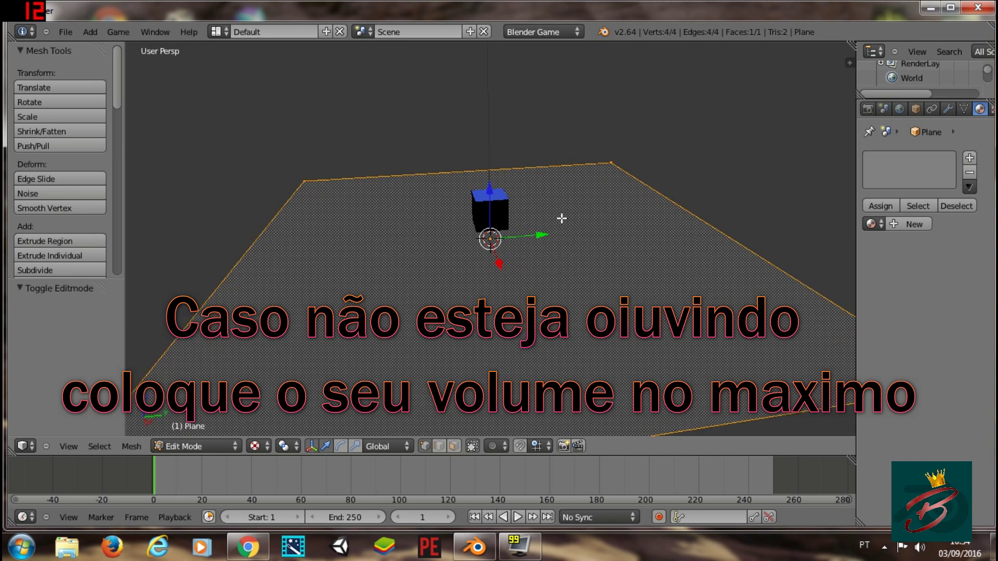
key("KP_8")
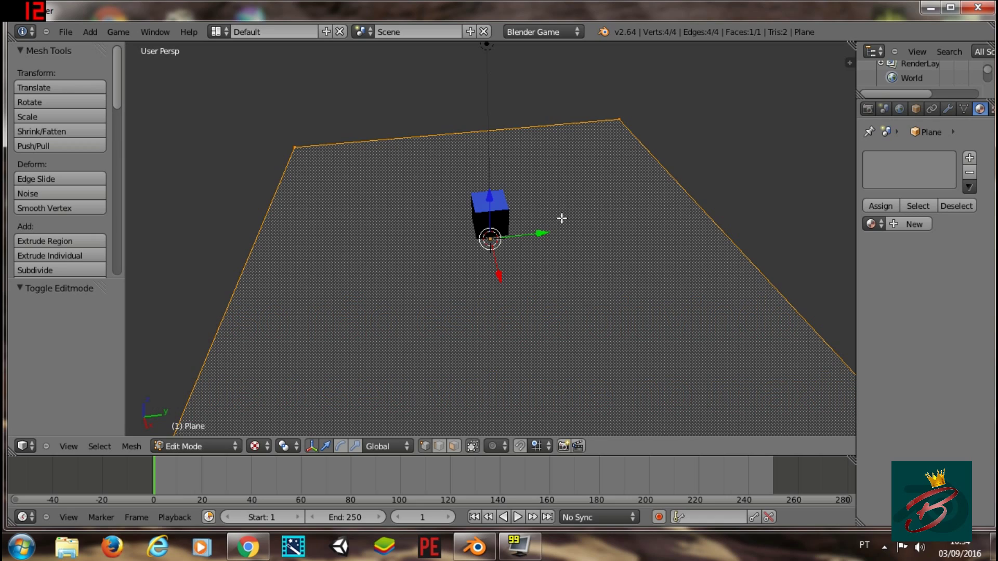
key("ctrl+r")
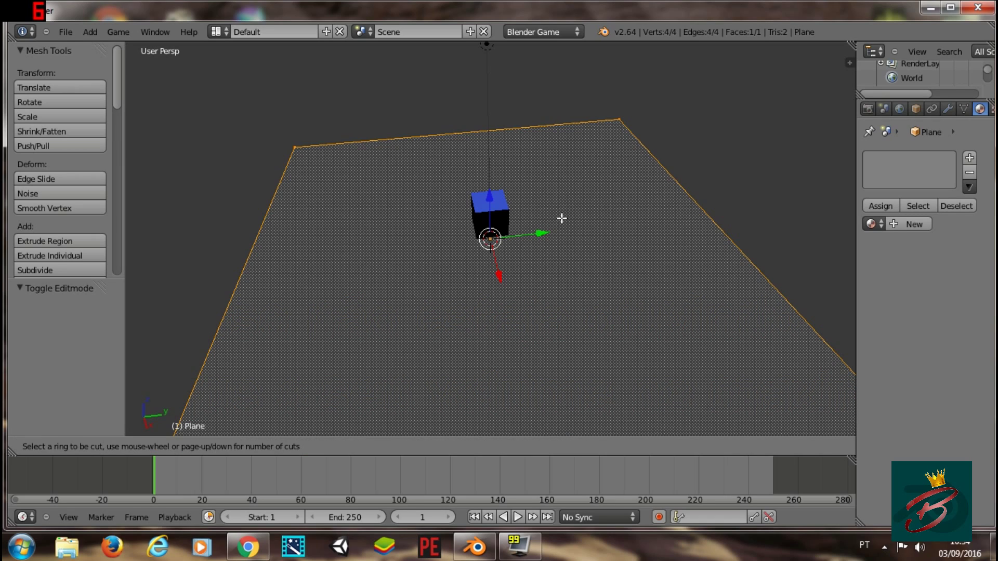
- Add two loop cuts, narrow the middle strip to 0.142 along Y, and shift it 3.731
scroll(561, 218, "up", 1)
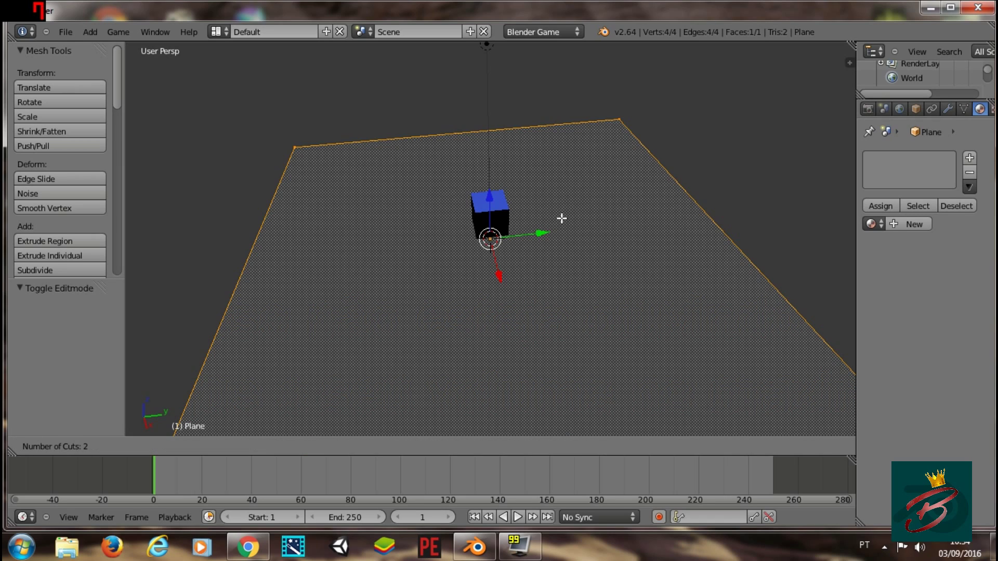
left_click(531, 134)
key("s")
right_click(598, 204)
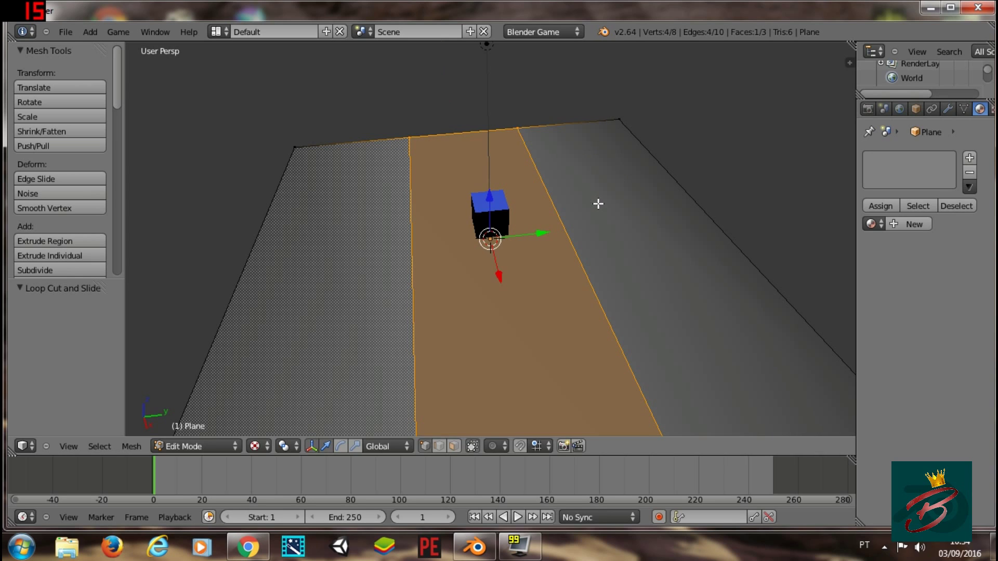
key("s")
key("y")
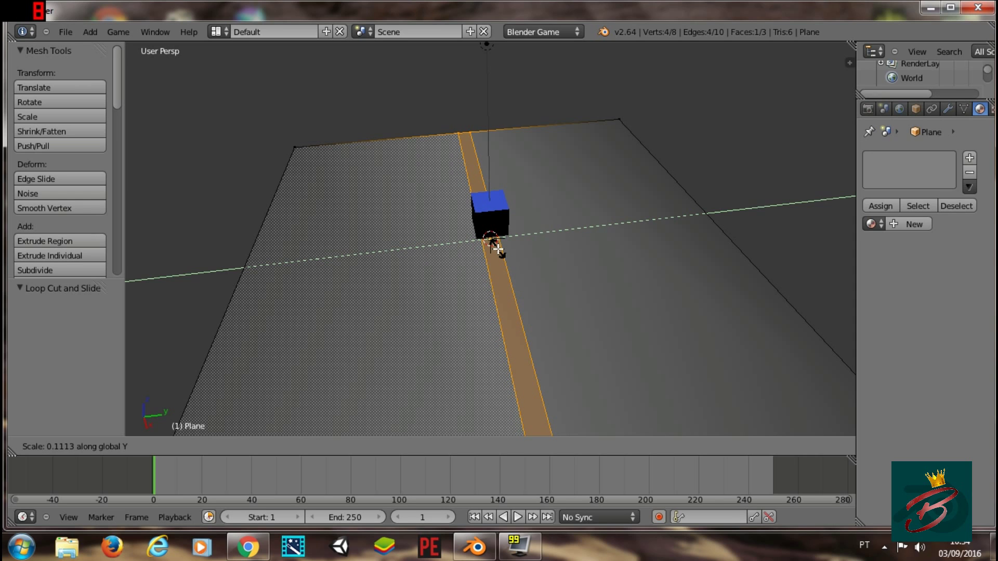
left_click(509, 245)
key("g")
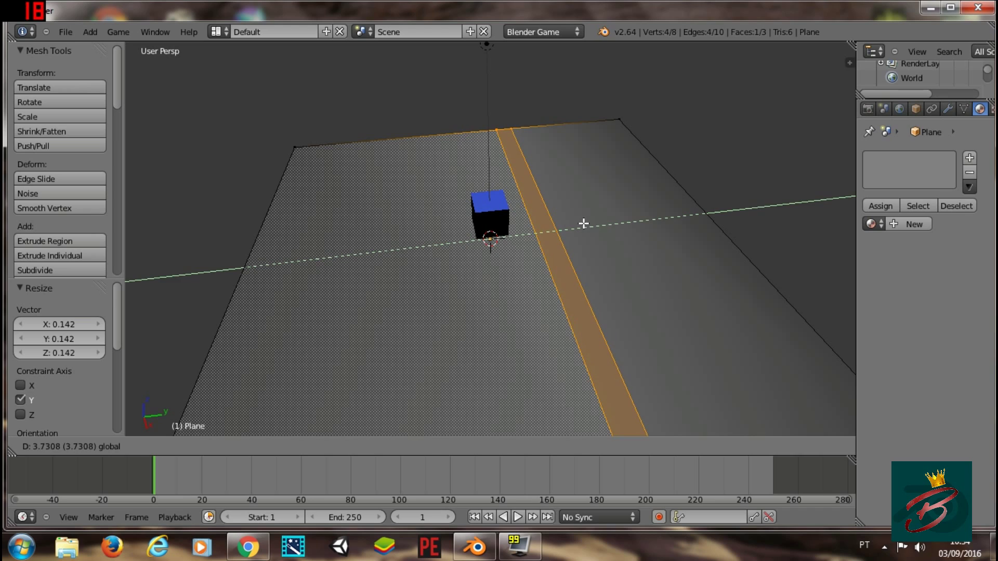
left_click(583, 223)
key("ctrl+r")
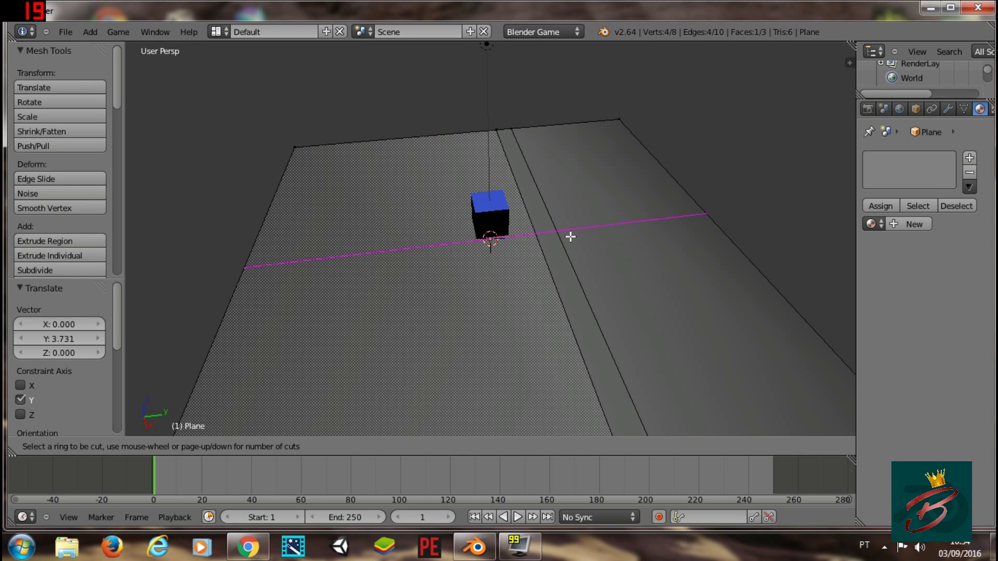
- Cut a crosswise band scaled 0.359 on X, shift it 4.543 along X, then select both wall pieces
scroll(570, 237, "up", 1)
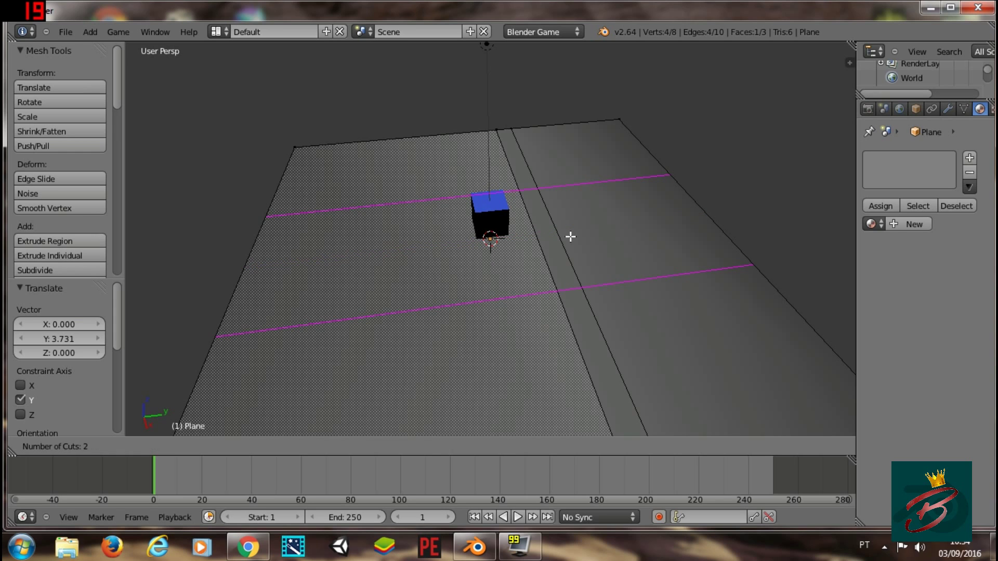
left_click(570, 237)
key("s")
key("x")
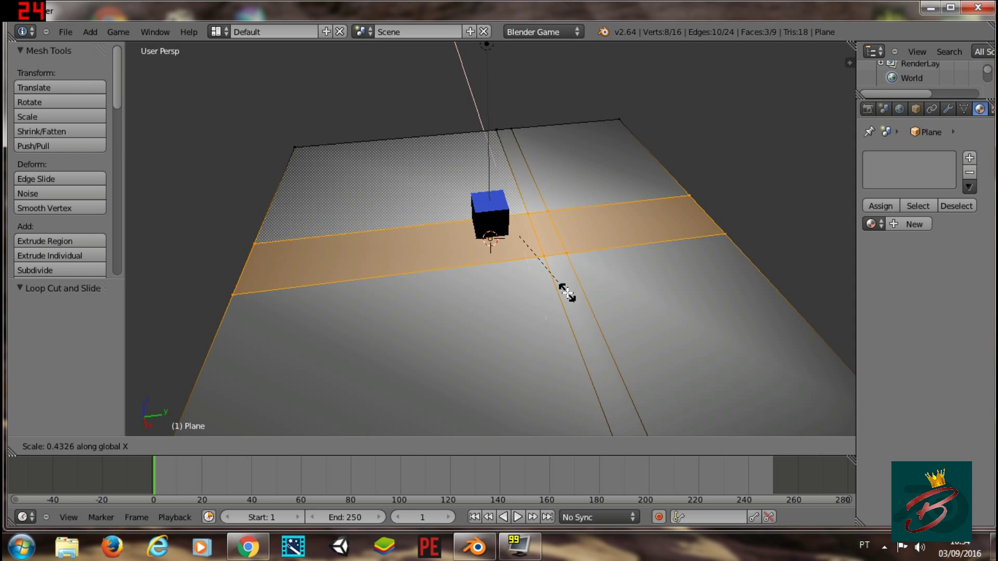
left_click(556, 283)
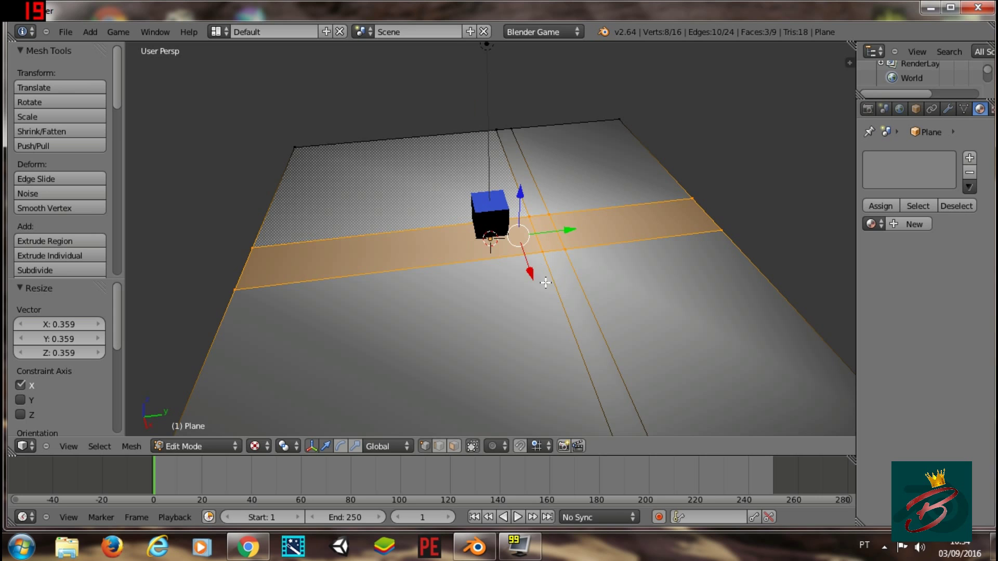
left_click_drag(530, 273, 556, 379)
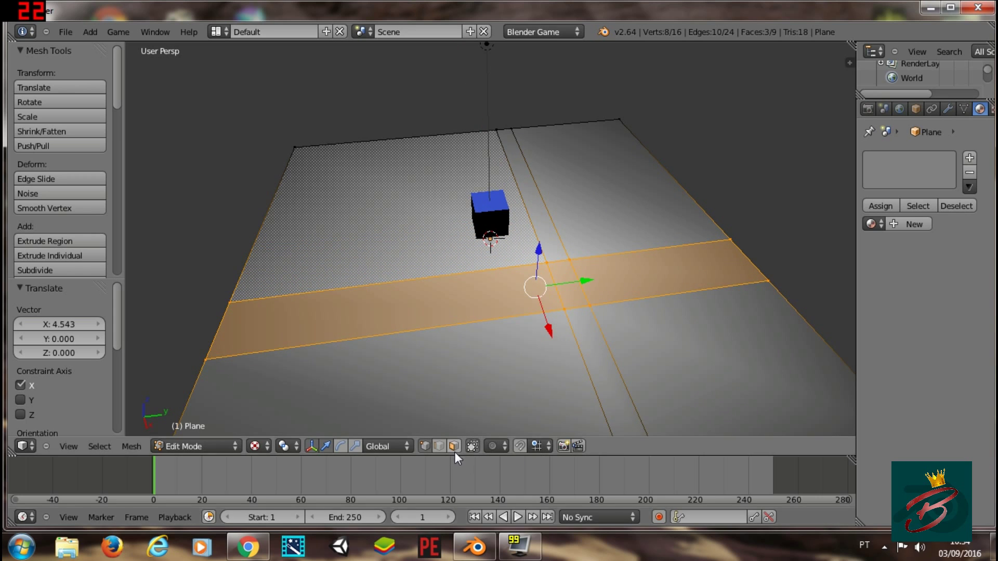
right_click(539, 227)
right_click(569, 333, "shift")
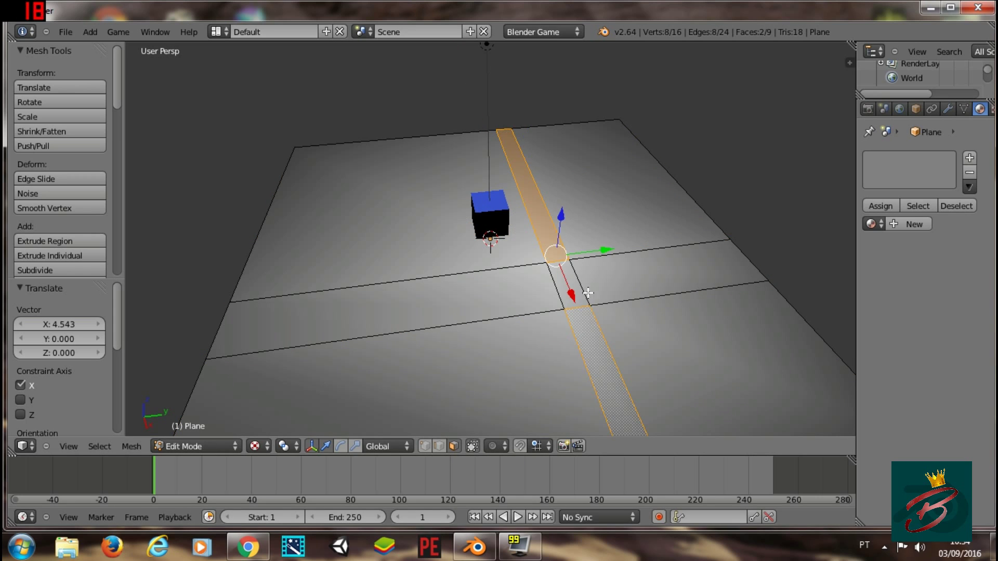
- Create a new floor material named normal
left_click(918, 224)
type("normal")
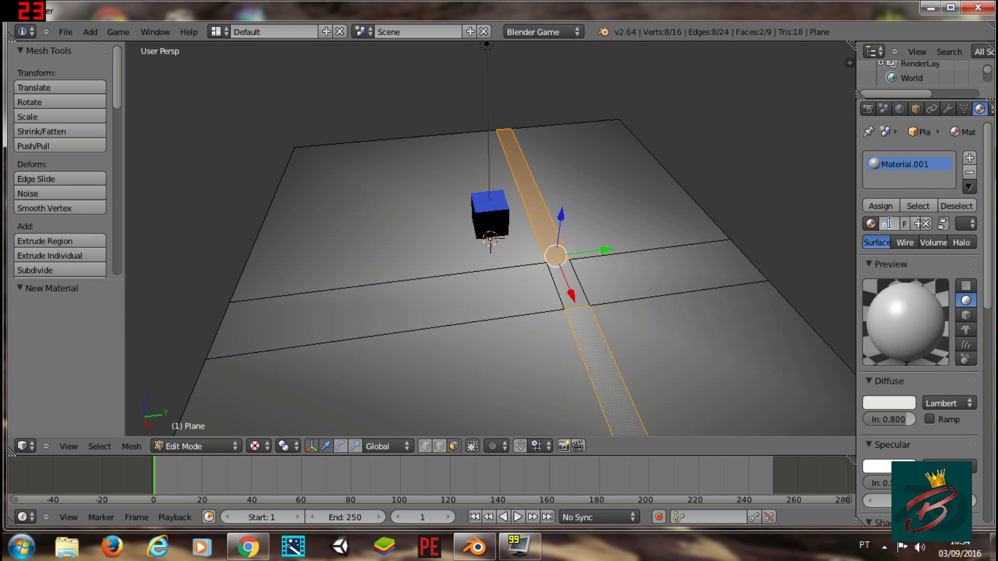
key("Return")
- Add a second slot with a gold material named parede and assign it to the wall strips
left_click(968, 160)
left_click(906, 224)
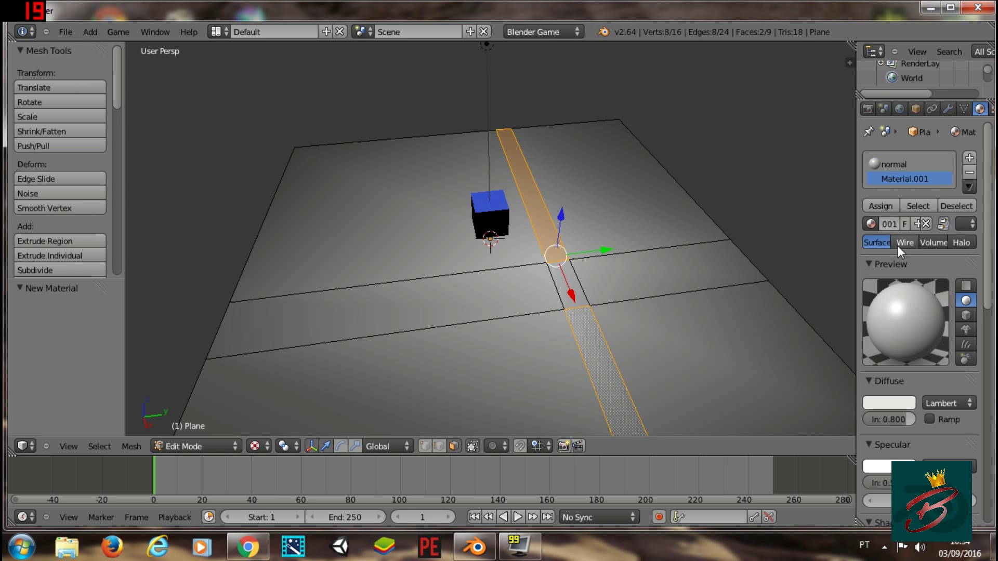
left_click(892, 225)
type("parede")
key("Return")
left_click(889, 404)
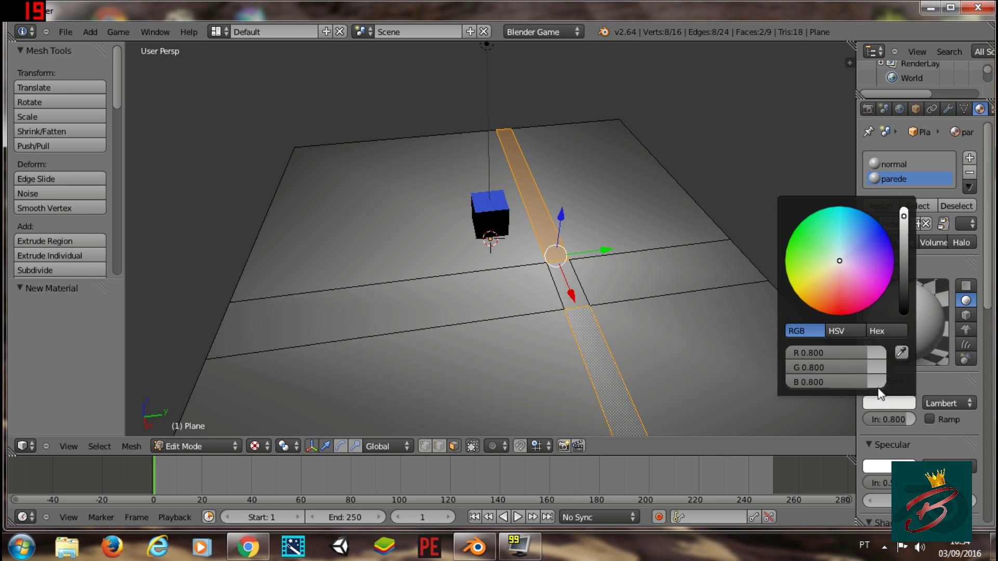
mouse_move(831, 252)
left_mouse_down()
mouse_move(844, 283)
mouse_move(812, 308)
left_mouse_up()
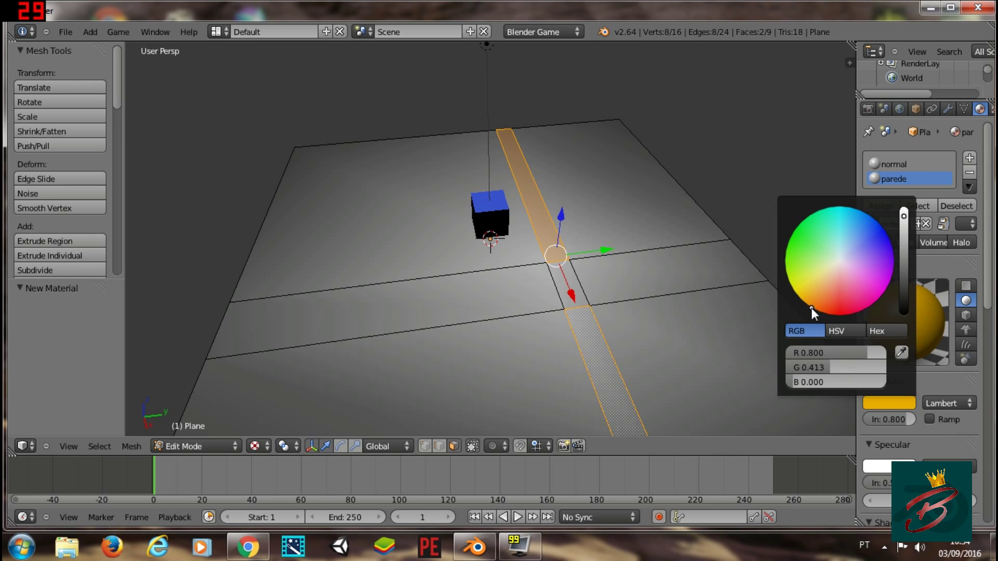
left_click(879, 204)
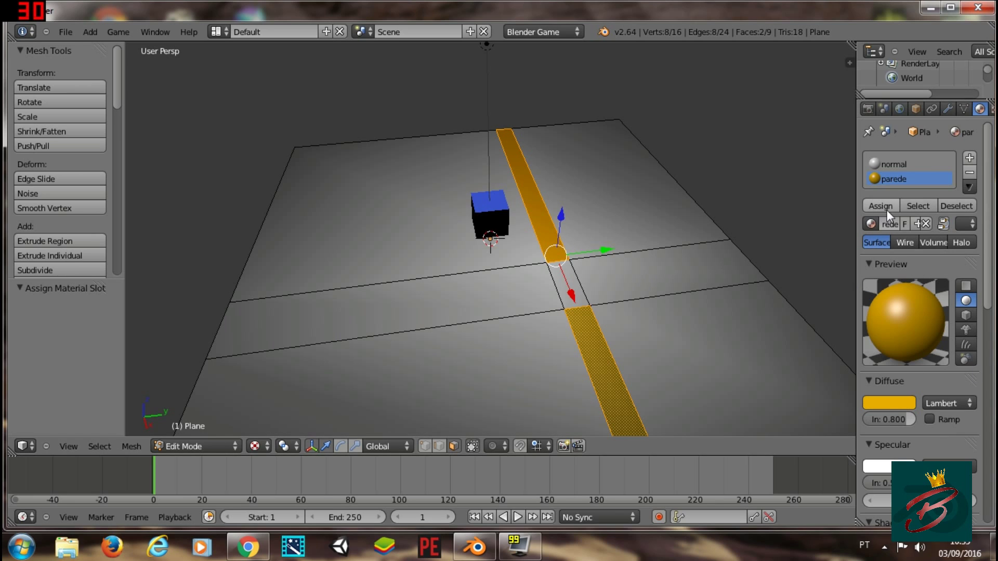
- Extrude the gold strips 4.487 units up into walls, box-selecting the wall column in side wireframe view
key("e")
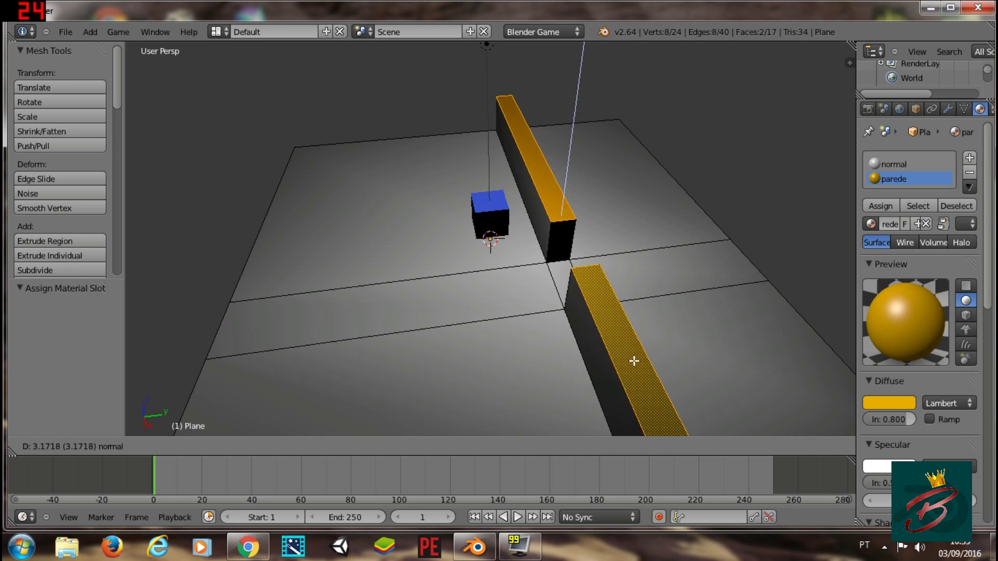
left_click(638, 343)
key("KP_3")
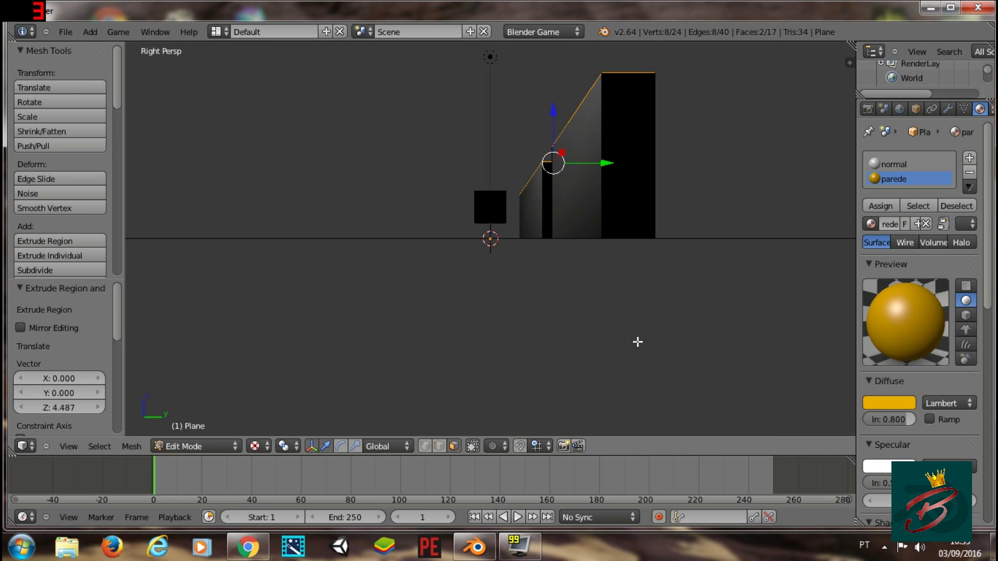
key("z")
key("b")
left_click_drag(508, 89, 598, 216)
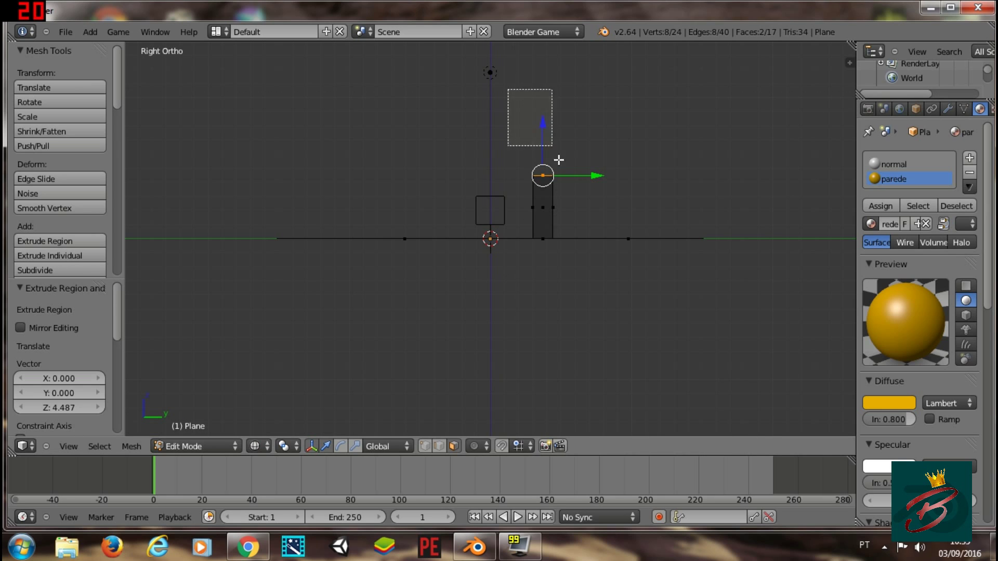
key("z")
middle_click_drag(630, 248, 594, 250)
scroll(594, 249, "up", 2)
- Return to object mode and test-run the level in the game engine
key("Tab")
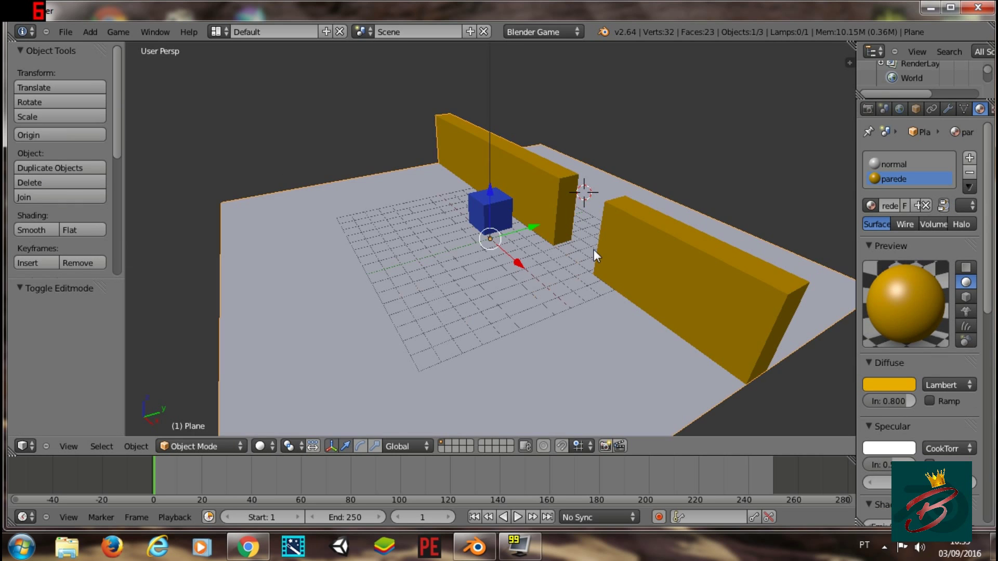
key("p")
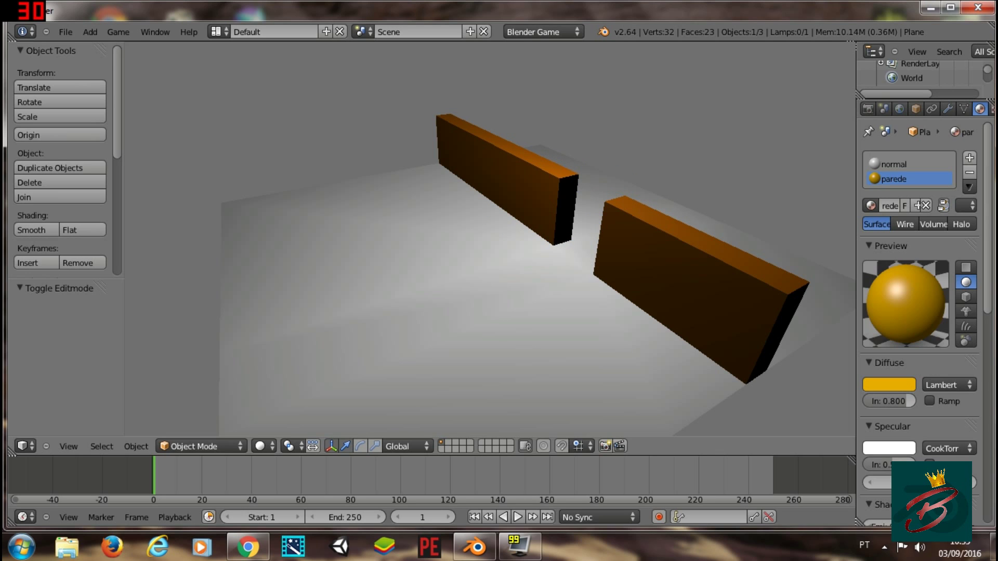
key("Escape")
scroll(594, 238, "up", 1)
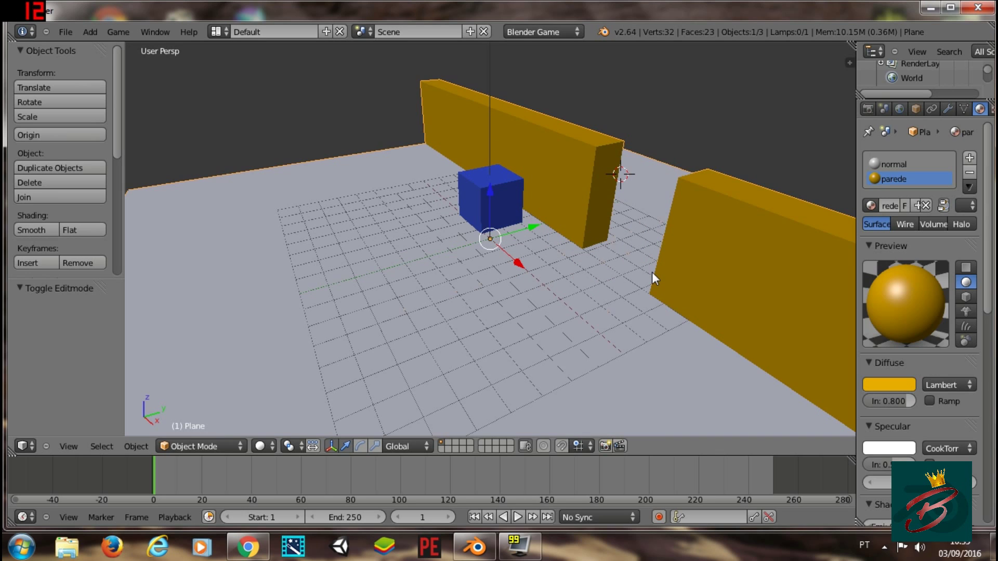
- Select the floor face in the gap between the walls and duplicate it in place
key("Tab")
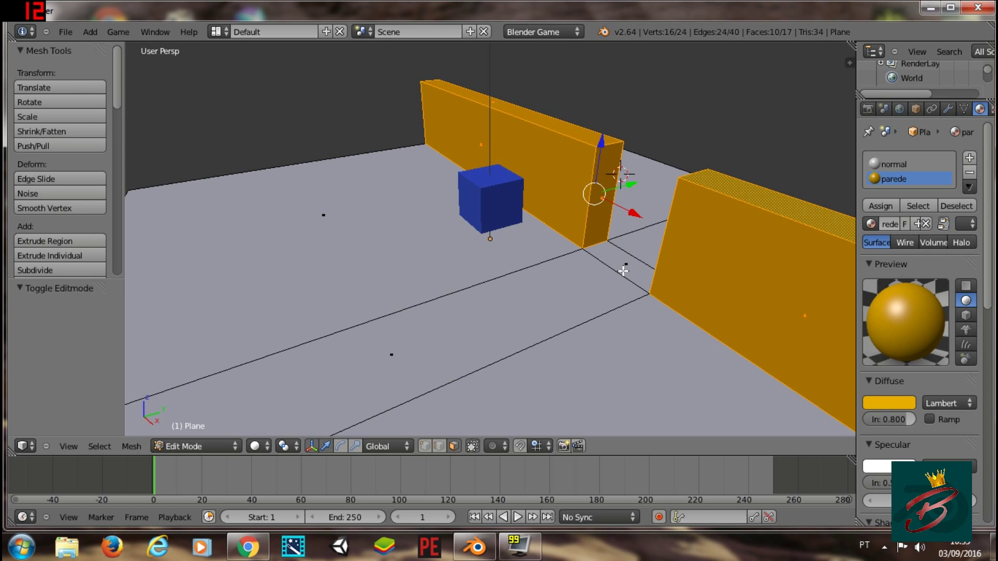
right_click(621, 268)
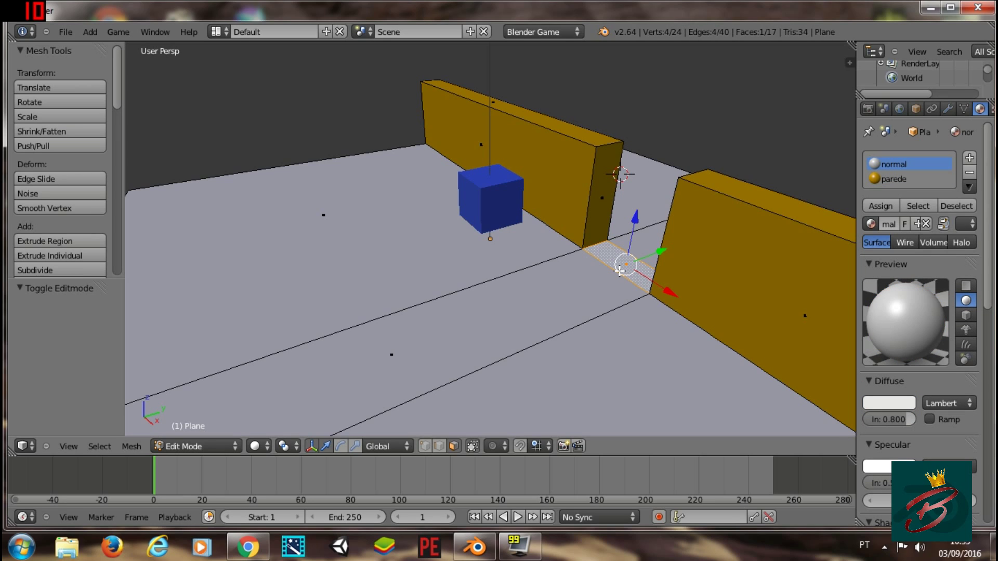
key("e")
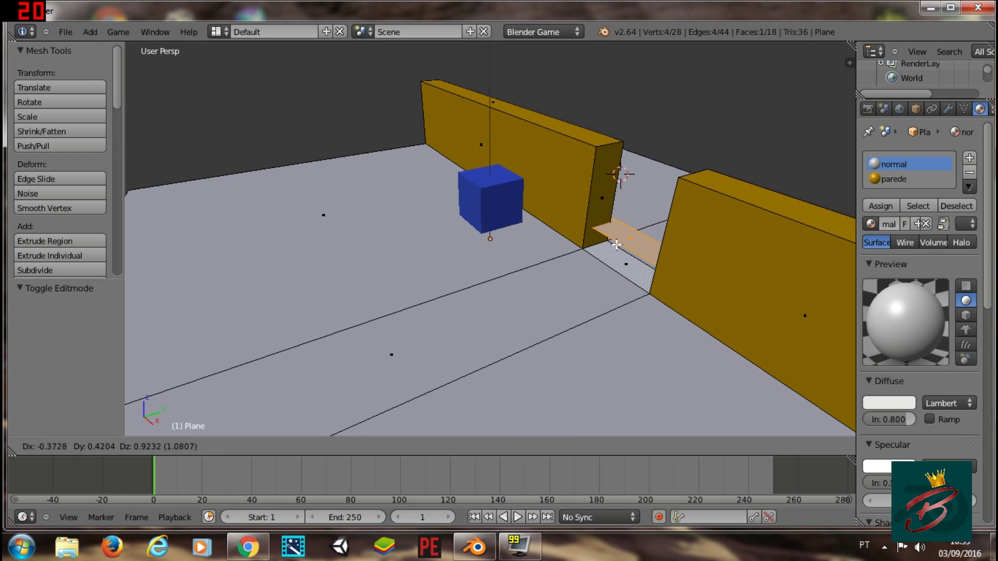
left_click(631, 242)
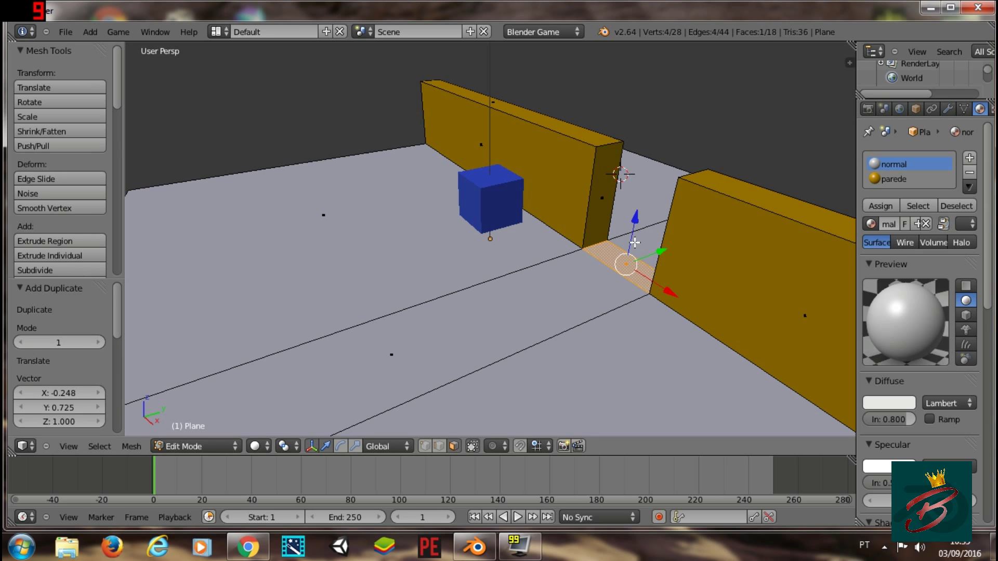
- Separate the duplicated face into its own object Plane.001 and position it in the wall gap
key("p")
left_click(634, 243)
key("Tab")
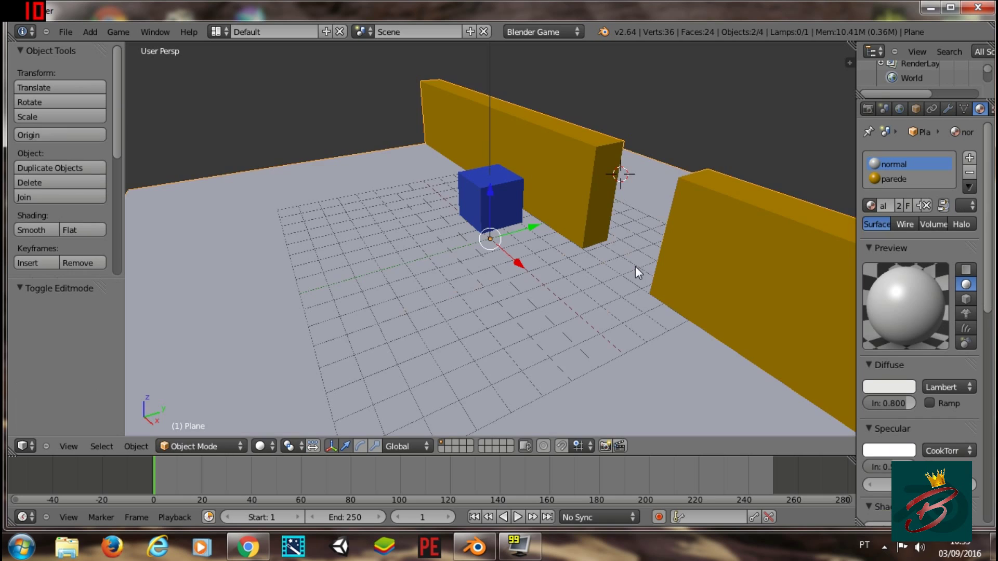
right_click(634, 266)
key("g")
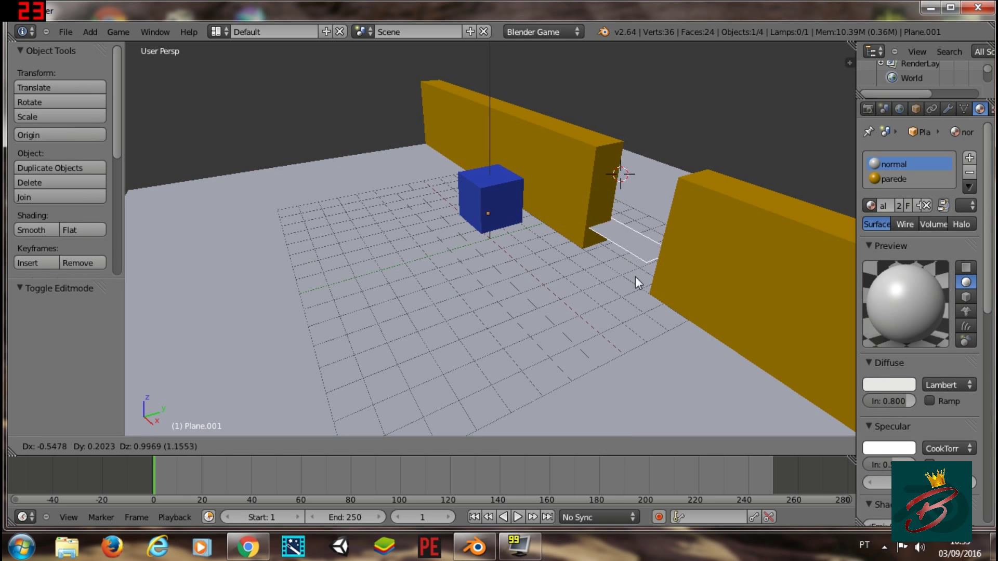
left_click(624, 285)
- Extrude the door face 4.4238 upward and thin the block to 0.4404 along Y
key("Tab")
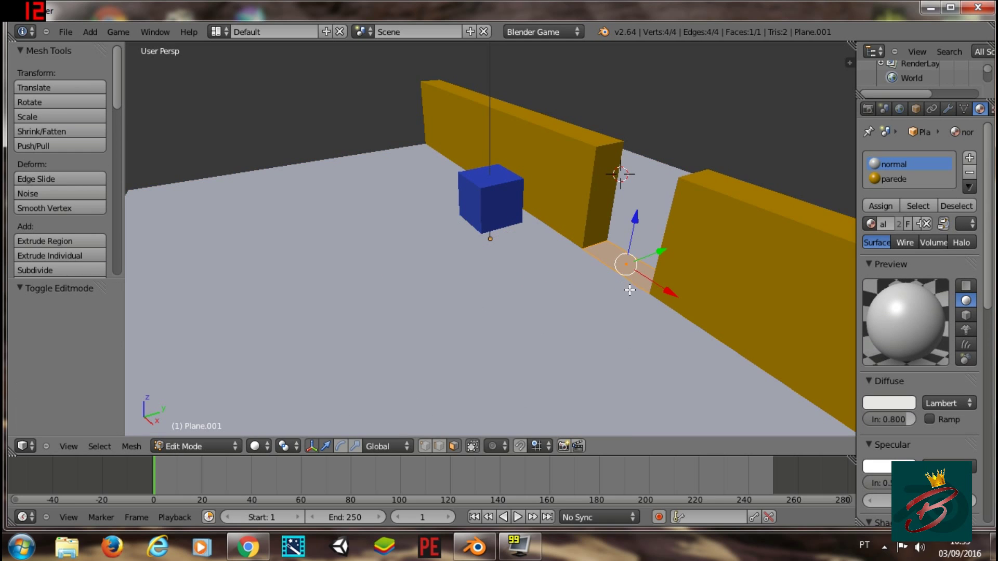
key("e")
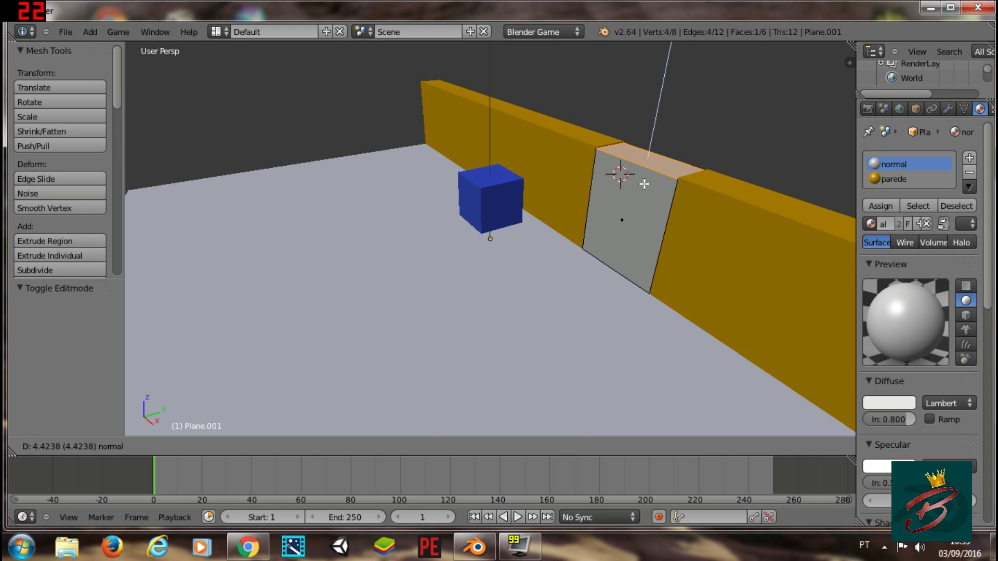
left_click(645, 184)
key("a")
key("a")
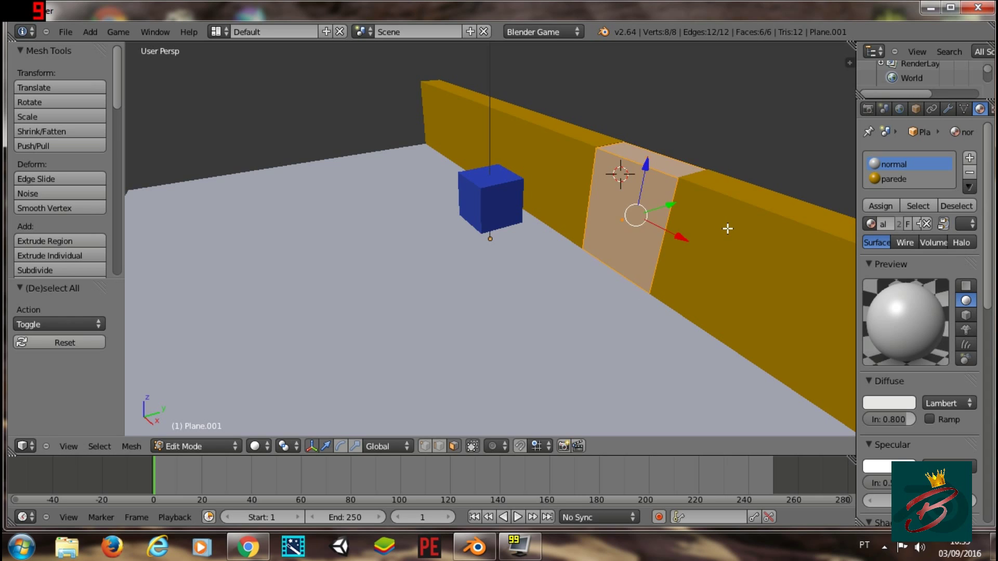
key("s")
key("x")
key("Escape")
key("s")
key("y")
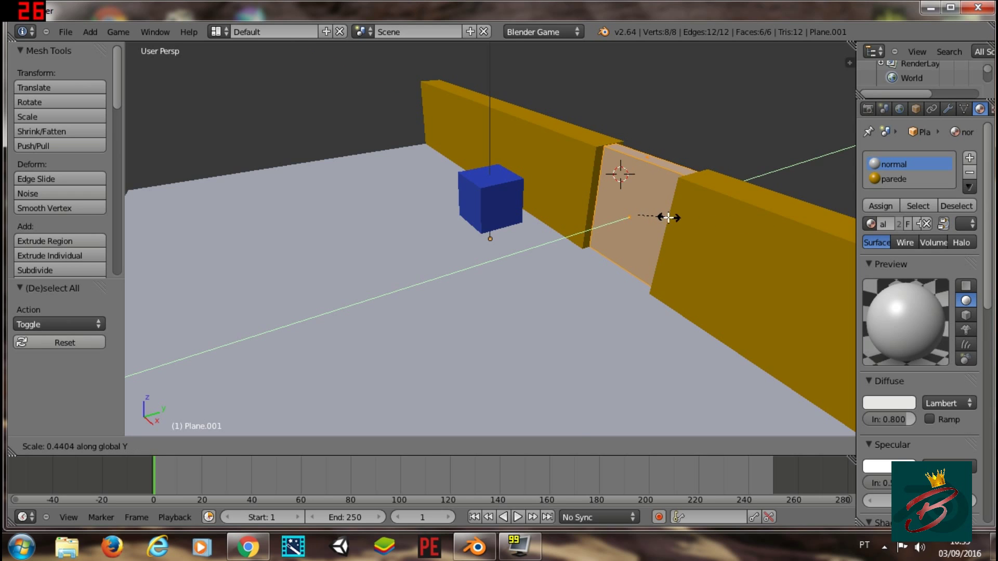
left_click(668, 218)
- Return to object mode and briefly run the game to check the door
key("Tab")
key("alt+z")
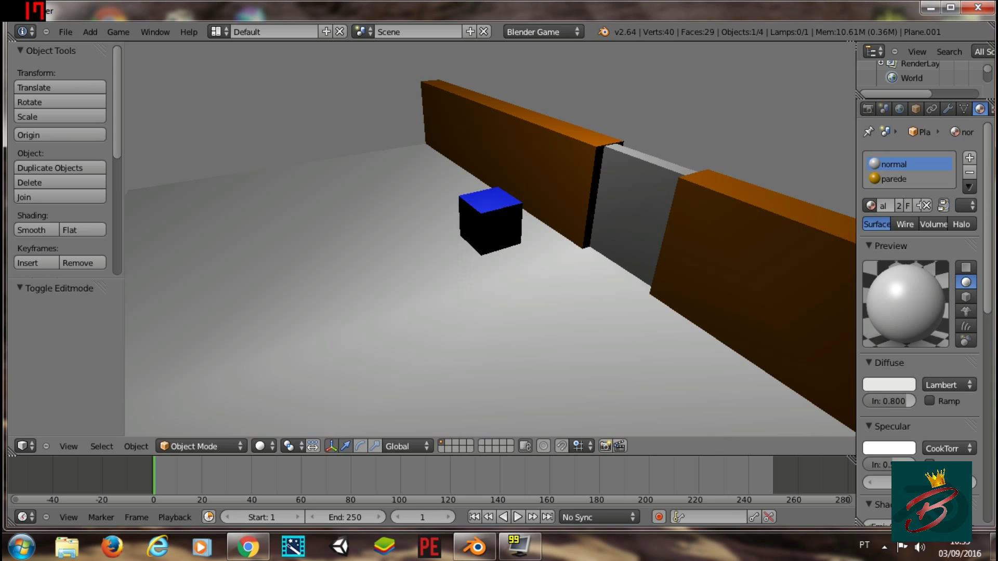
key("Escape")
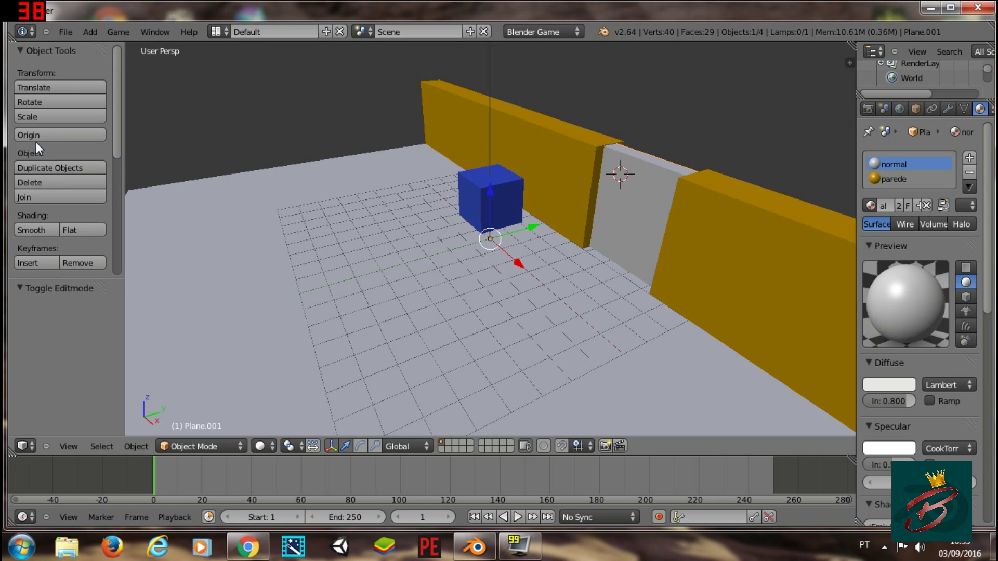
- Set the door's origin to its geometry centre, orbit around it, and remove its inherited material slots
left_click(35, 138)
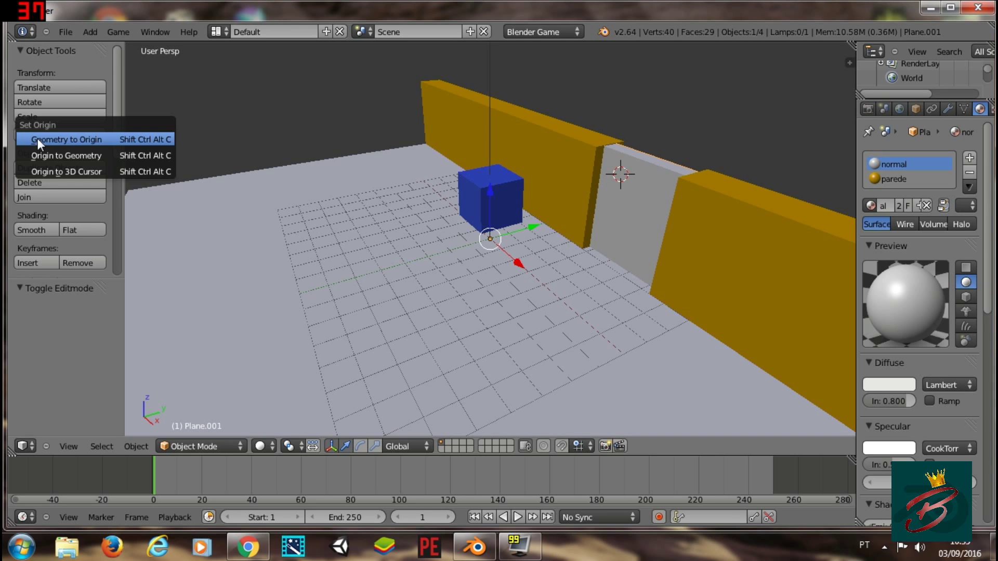
left_click(87, 154)
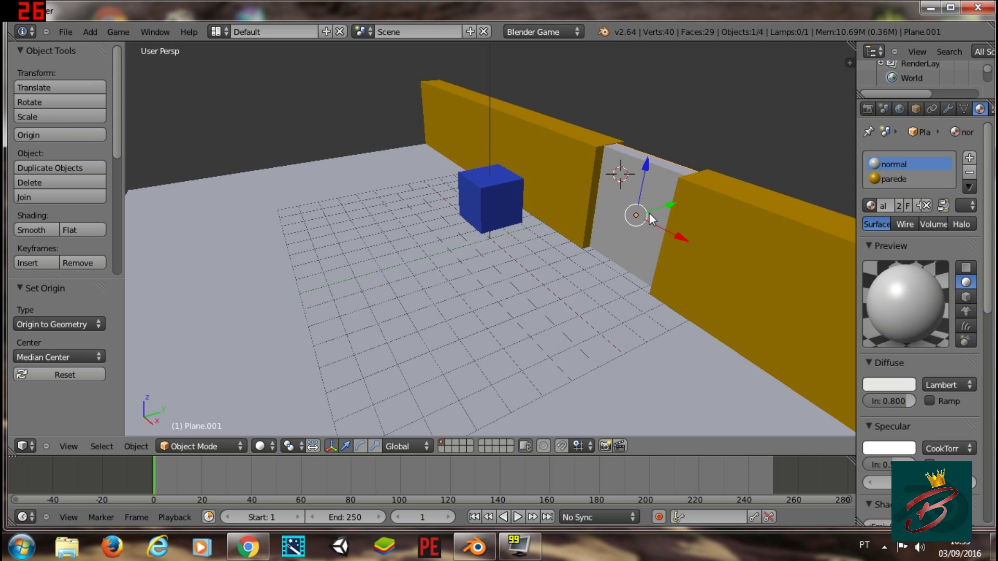
middle_click_drag(646, 211, 431, 248)
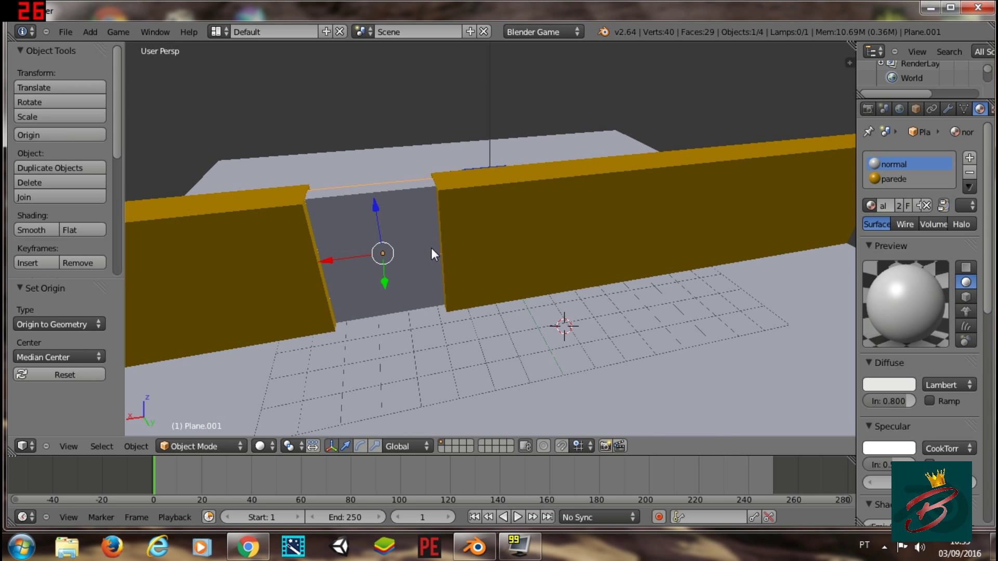
left_click(969, 175)
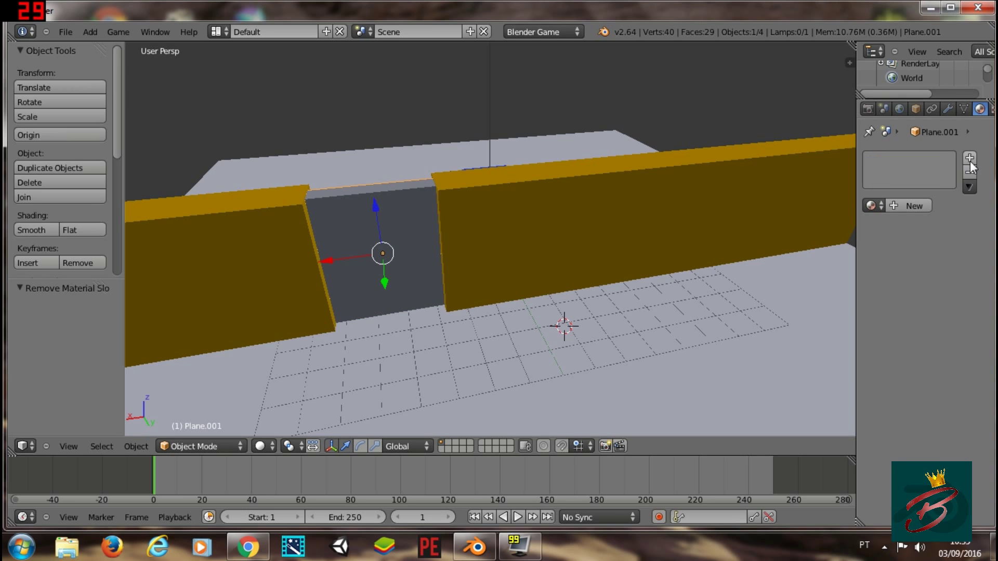
- Add a new material slot to the door with a material named porta
left_click(970, 160)
key("Tab")
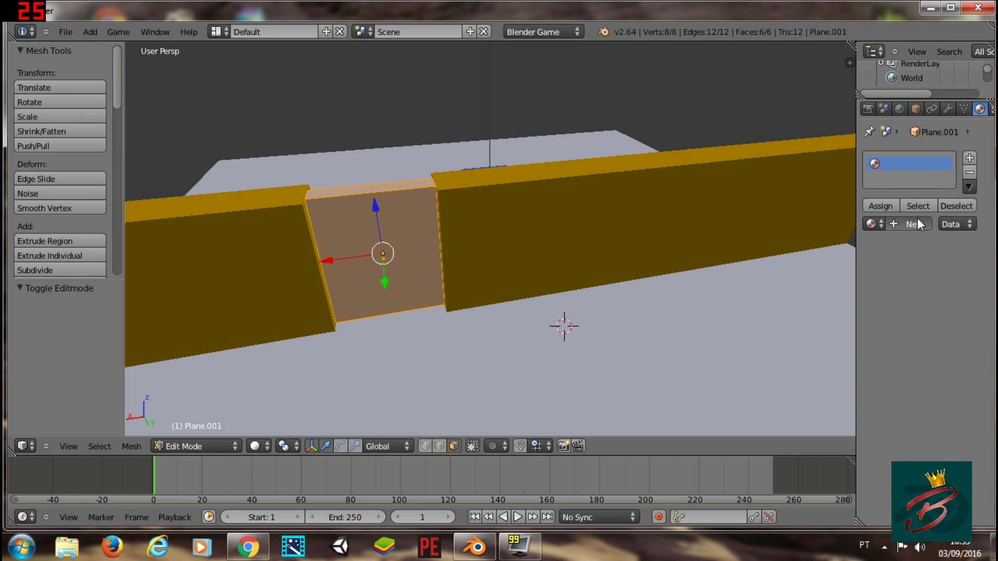
left_click(918, 225)
left_click(887, 226)
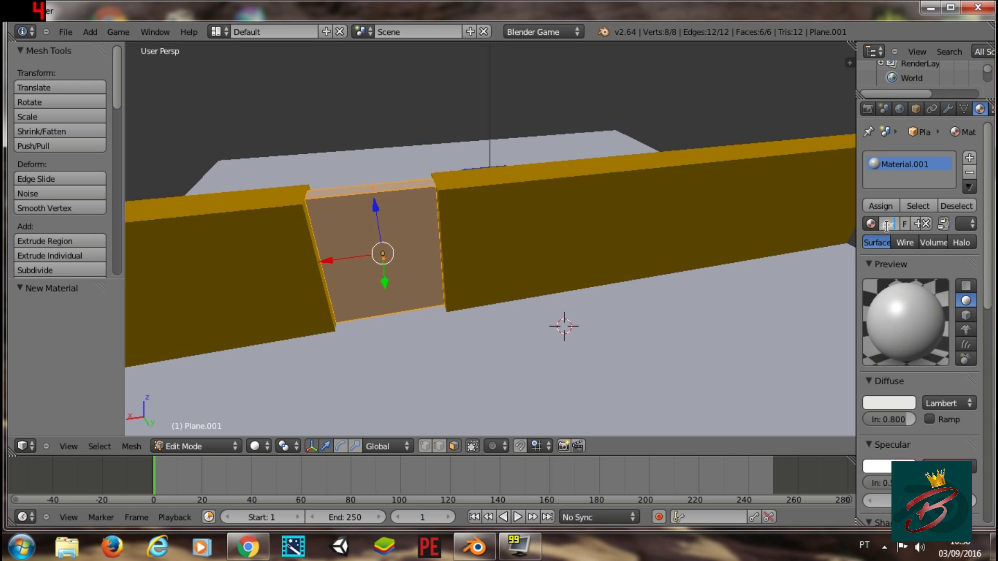
type("porta")
key("Return")
key("Tab")
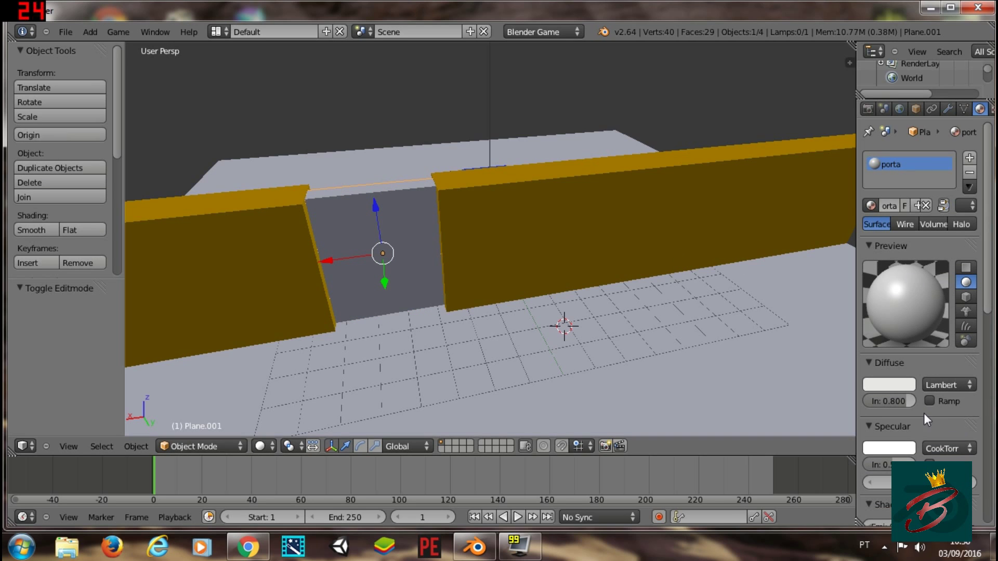
- Tint porta's diffuse colour, preview it in the game, then lighten it to pale yellow
left_click(898, 386)
left_click_drag(907, 236, 903, 258)
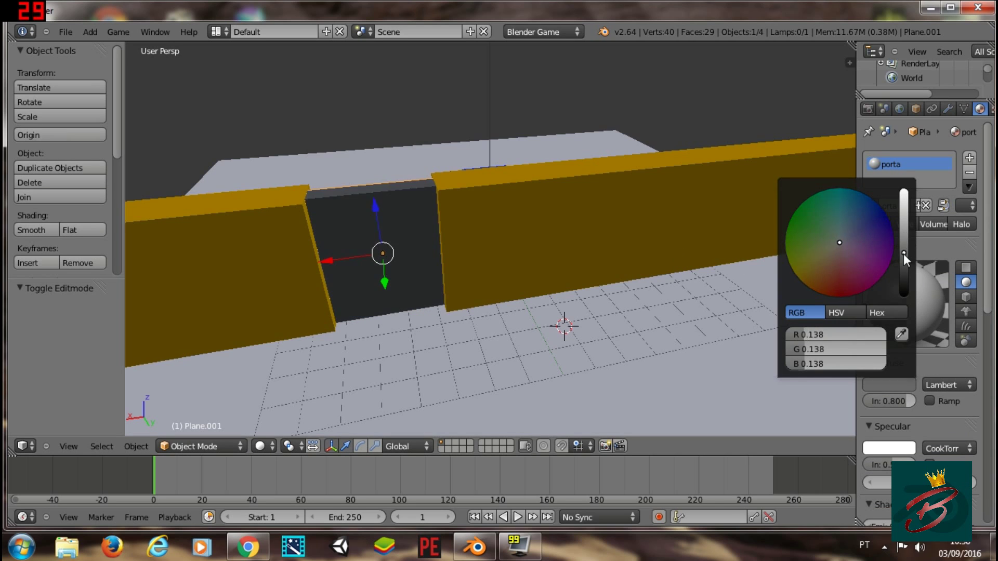
left_click_drag(842, 254, 813, 267)
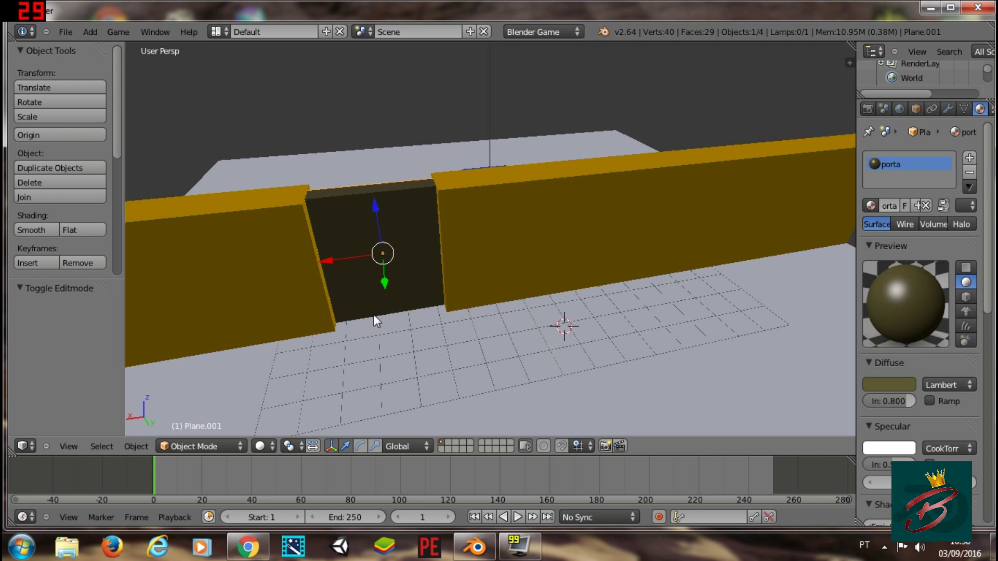
key("p")
key("Escape")
left_click(889, 401)
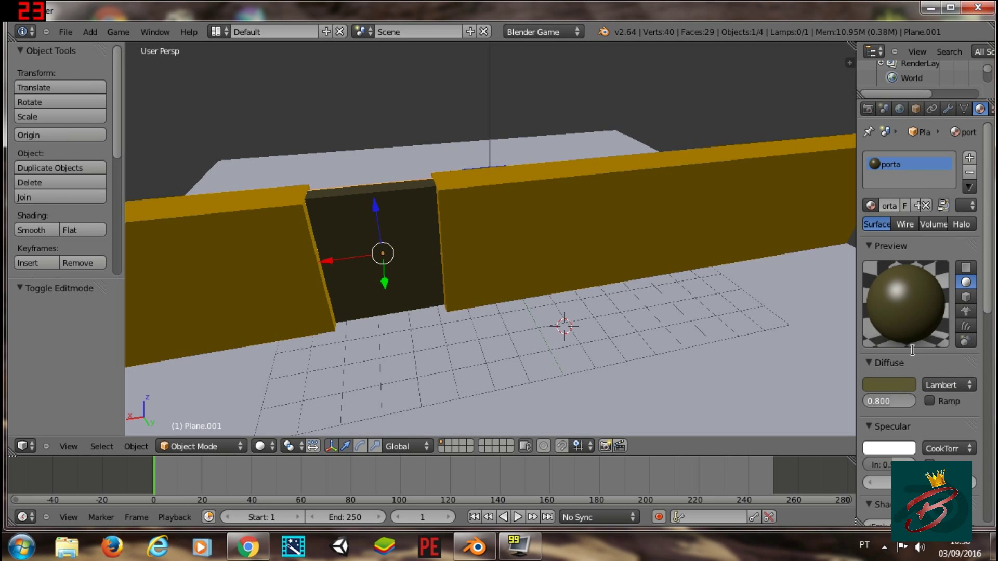
left_click(906, 384)
left_click_drag(904, 288, 904, 197)
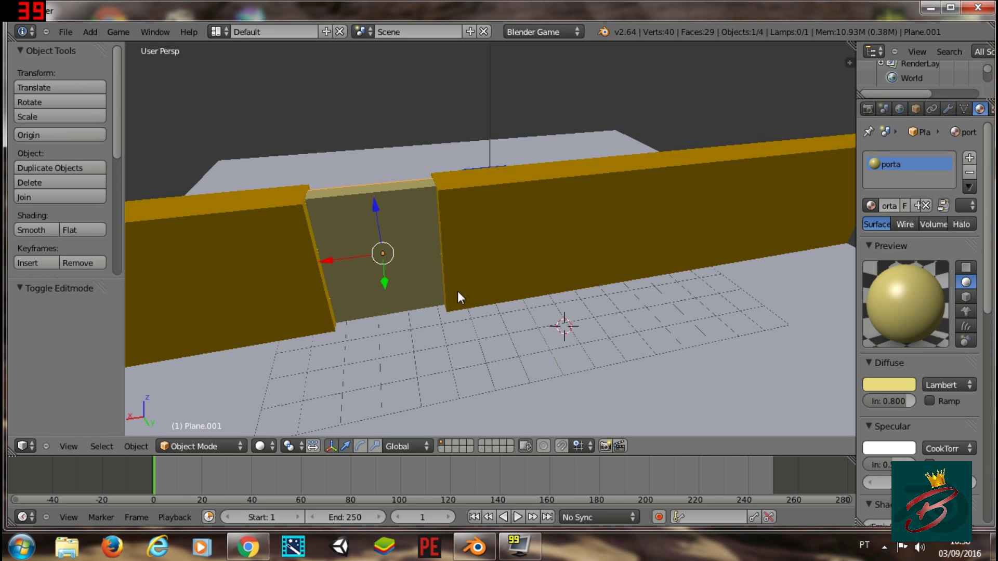
- In isolated front view, shift the door mesh sideways so its pivot sits at one edge like a hinge
key("KP_Divide")
key("KP_4")
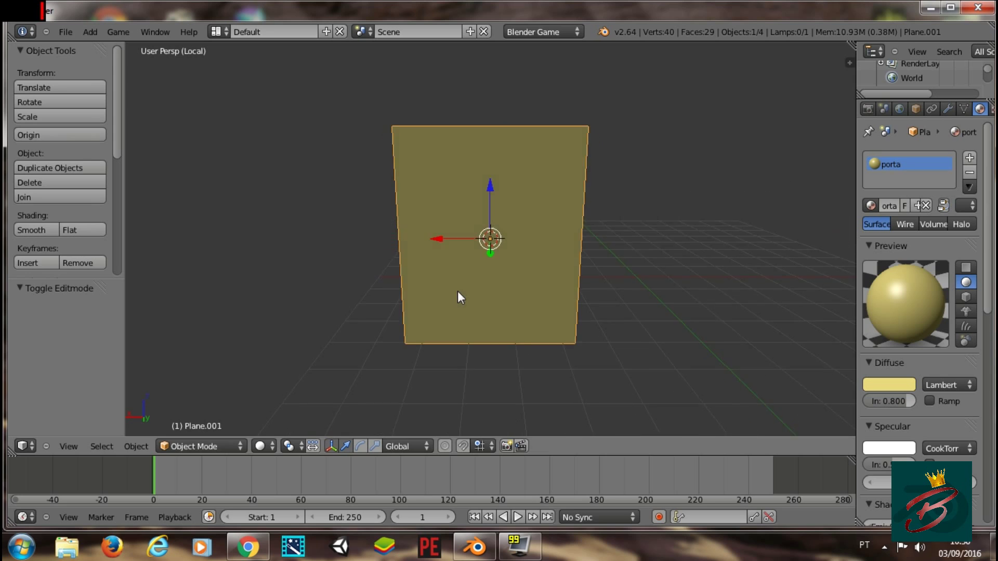
key("Tab")
scroll(474, 259, "up", 3)
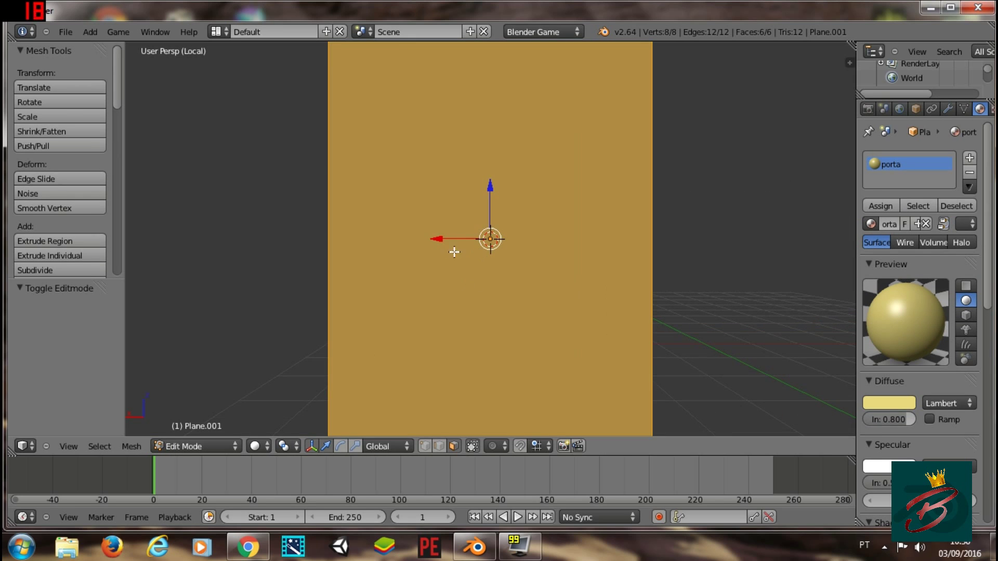
left_click_drag(437, 239, 286, 251)
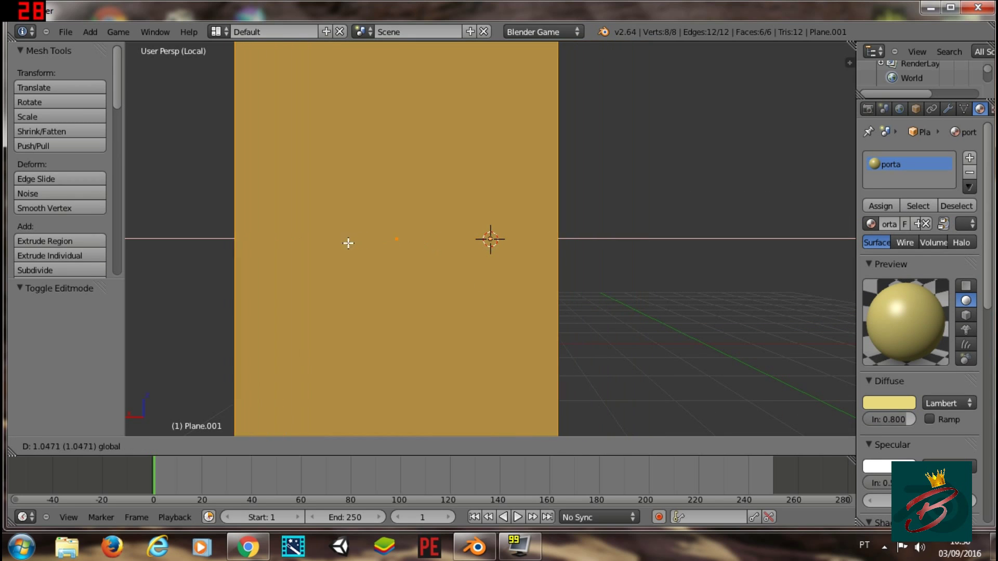
left_click(286, 251)
key("Tab")
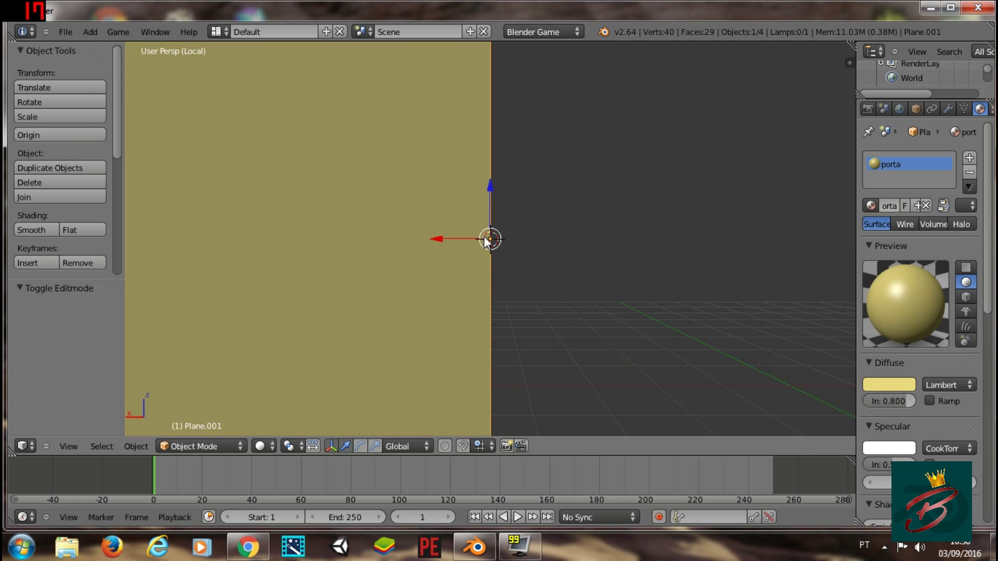
- Back in the full scene, slide the door -1.786 along X into the wall gap
key("KP_Divide")
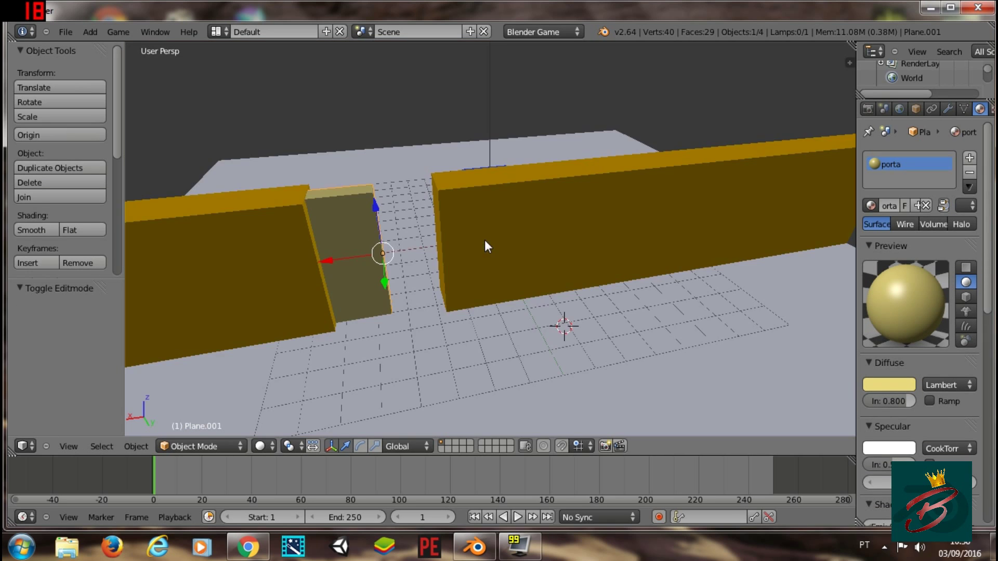
scroll(248, 266, "up", 5)
scroll(254, 276, "up", 2)
key("g")
key("x")
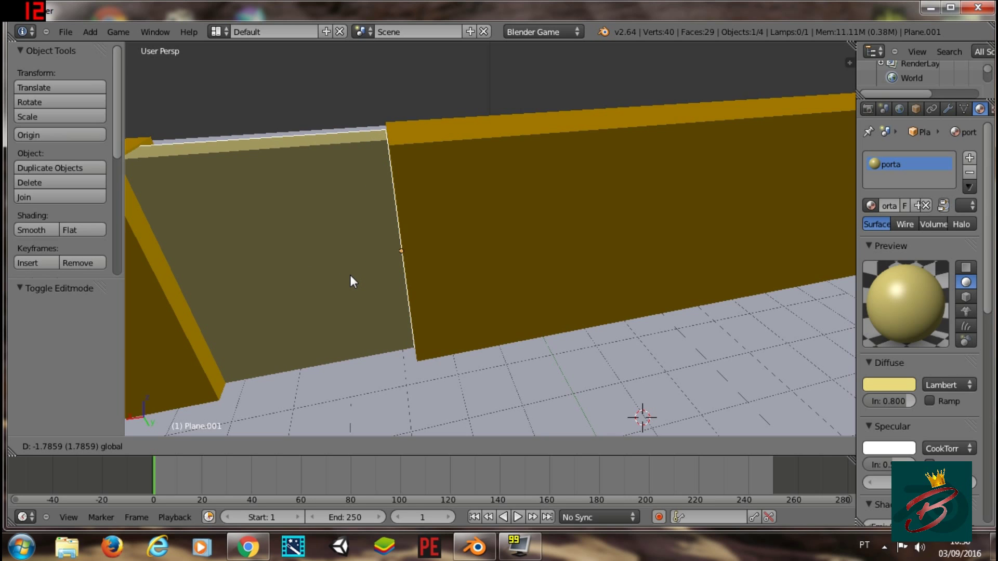
left_click(351, 276)
mouse_move(350, 275)
middle_mouse_down()
mouse_move(687, 266)
mouse_move(668, 276)
middle_mouse_up()
- Rotate the door around Z to line it up with the wall, and enlarge the bottom timeline
key("r")
key("z")
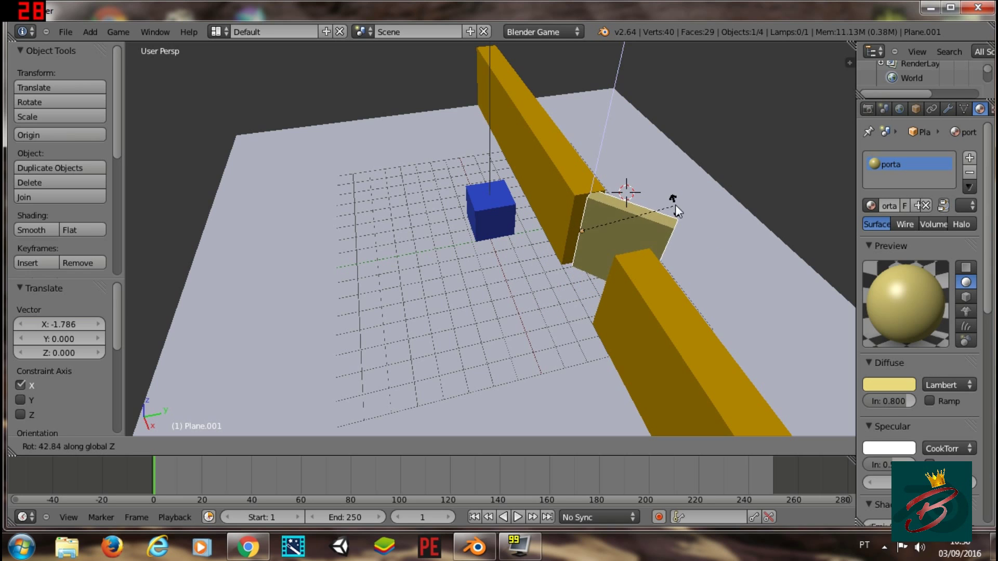
left_click(660, 195)
mouse_move(630, 223)
middle_mouse_down()
mouse_move(622, 238)
mouse_move(574, 237)
mouse_move(416, 312)
middle_mouse_up()
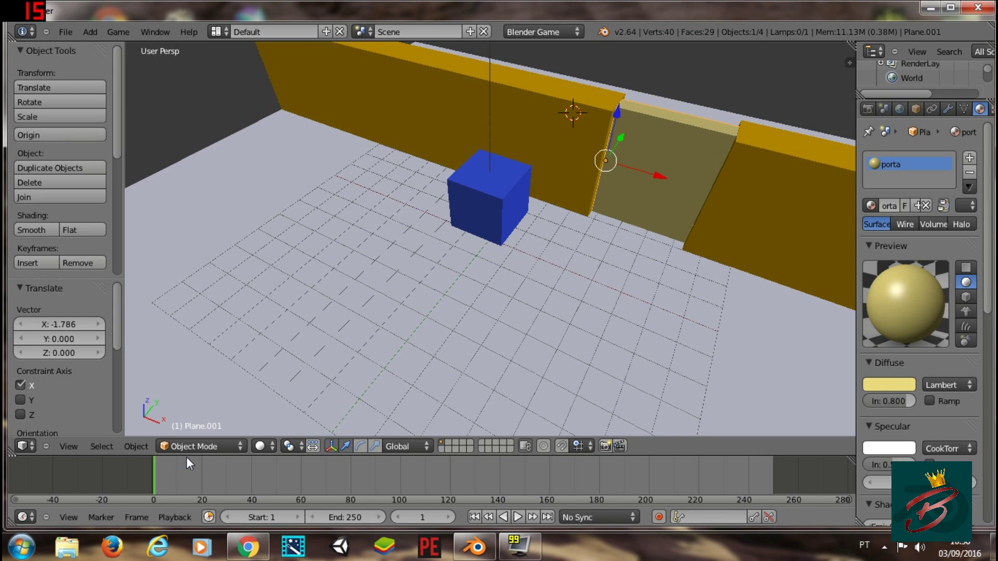
mouse_move(186, 457)
left_mouse_down()
mouse_move(197, 428)
mouse_move(171, 341)
left_mouse_up()
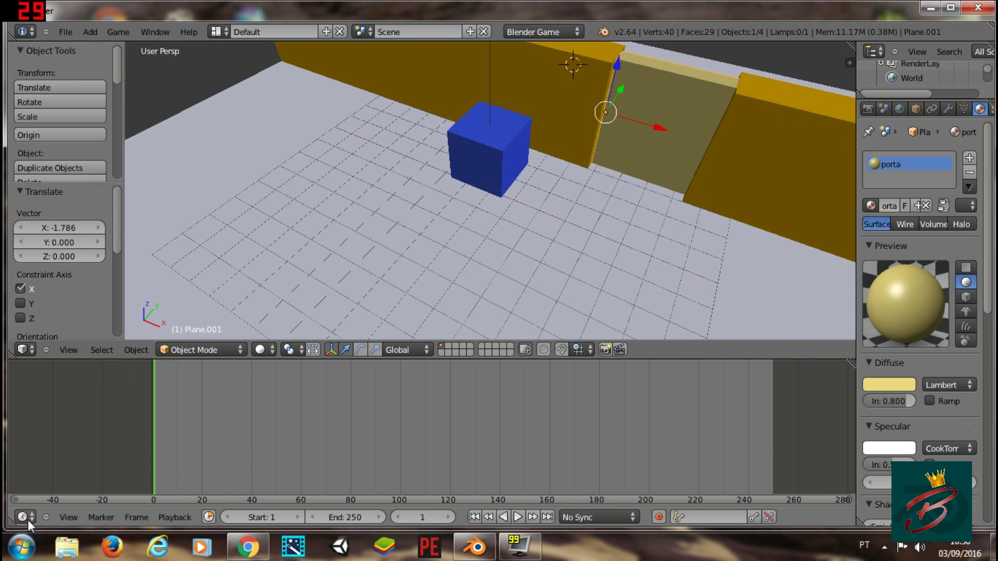
- Turn the bottom area into a Dope Sheet in Action Editor mode
left_click(27, 520)
left_click(52, 447)
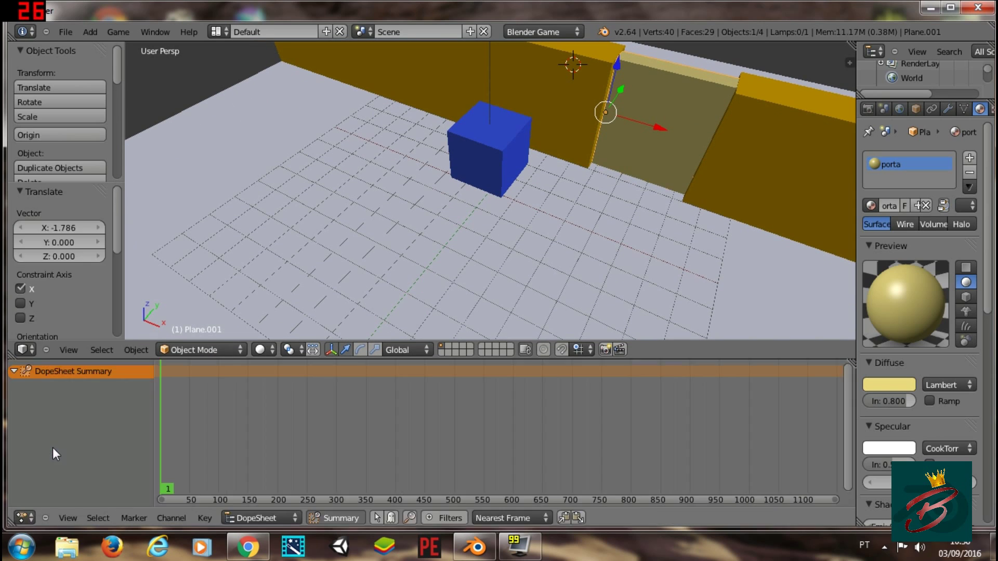
left_click(264, 518)
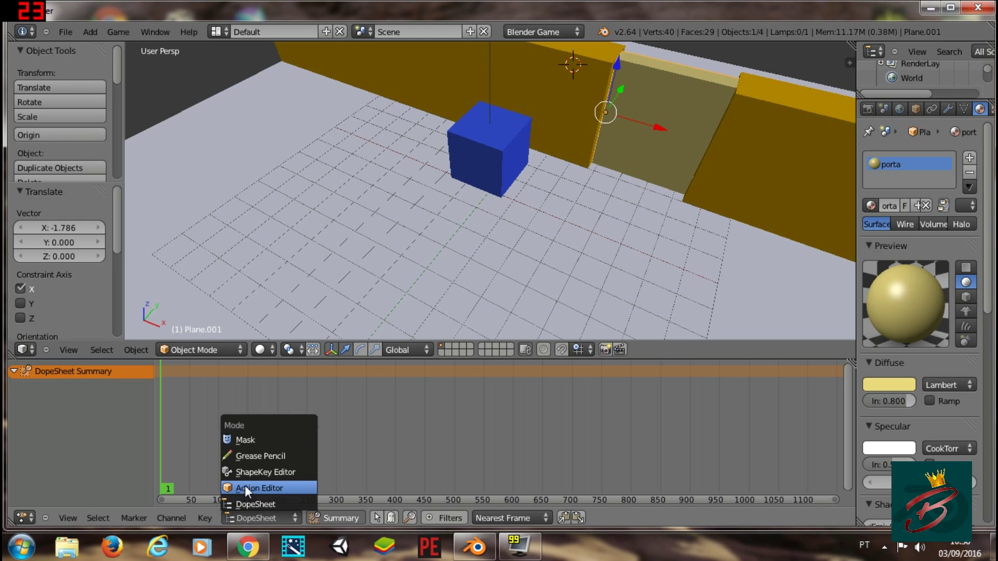
left_click(245, 486)
- Create a new action named porta and bring up the Insert Keyframe menu
left_click(451, 518)
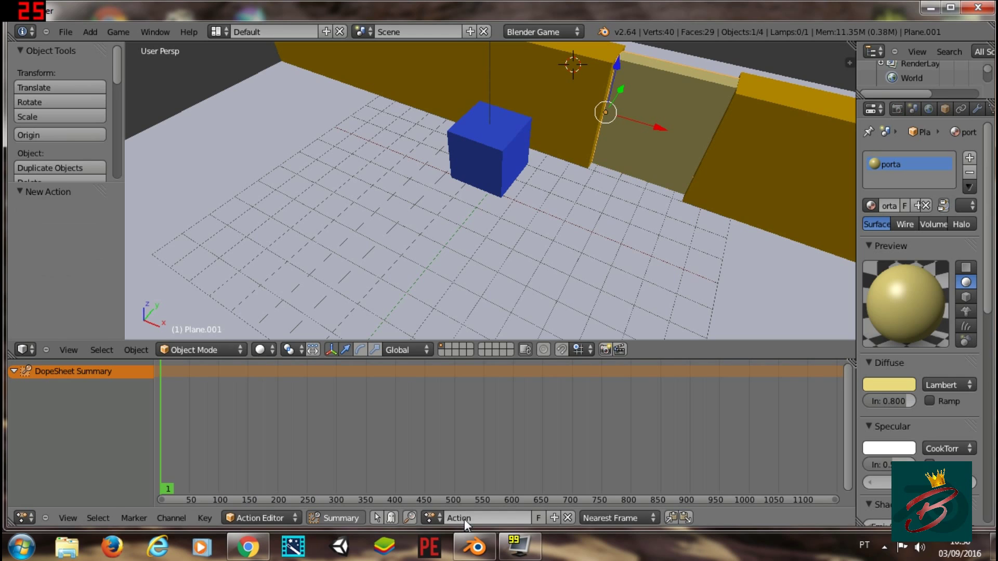
left_click(462, 517)
type("porta")
key("Return")
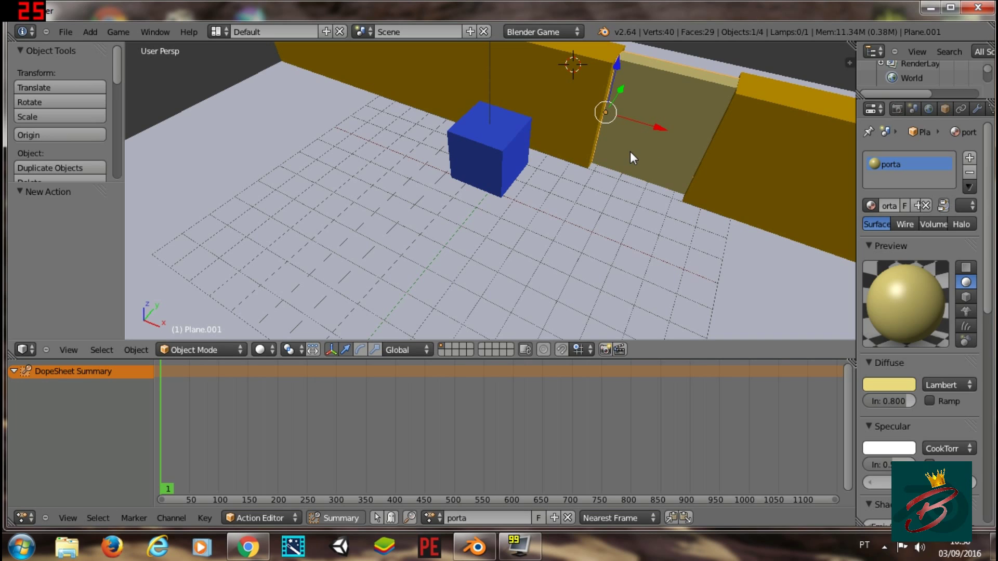
key("i")
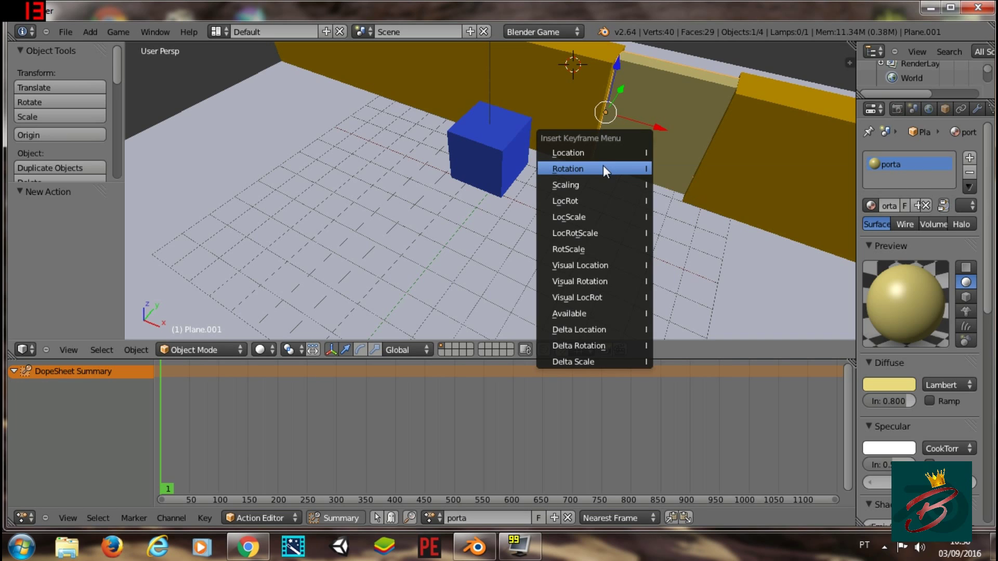
- Key the door's closed rotation at frame 1, then advance toward frame 20
left_click(602, 165)
mouse_move(603, 172)
middle_mouse_down()
mouse_move(676, 216)
mouse_move(672, 254)
middle_mouse_up()
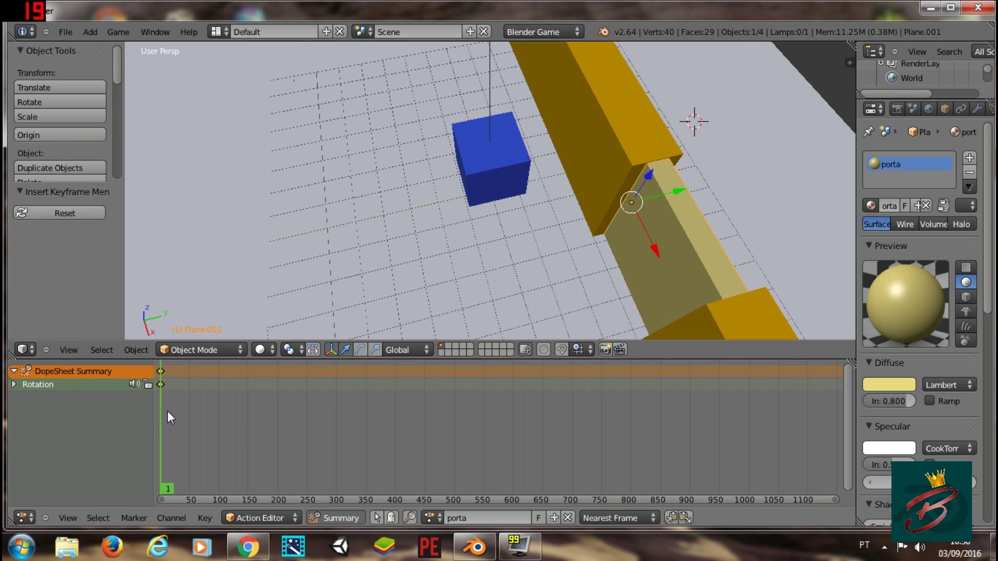
key("Right")
key("Right")
key("Right")
key("Right")
key("Right")
key("Right")
key("Right")
key("Right")
key("Right")
key("Right")
key("Right")
key("Right")
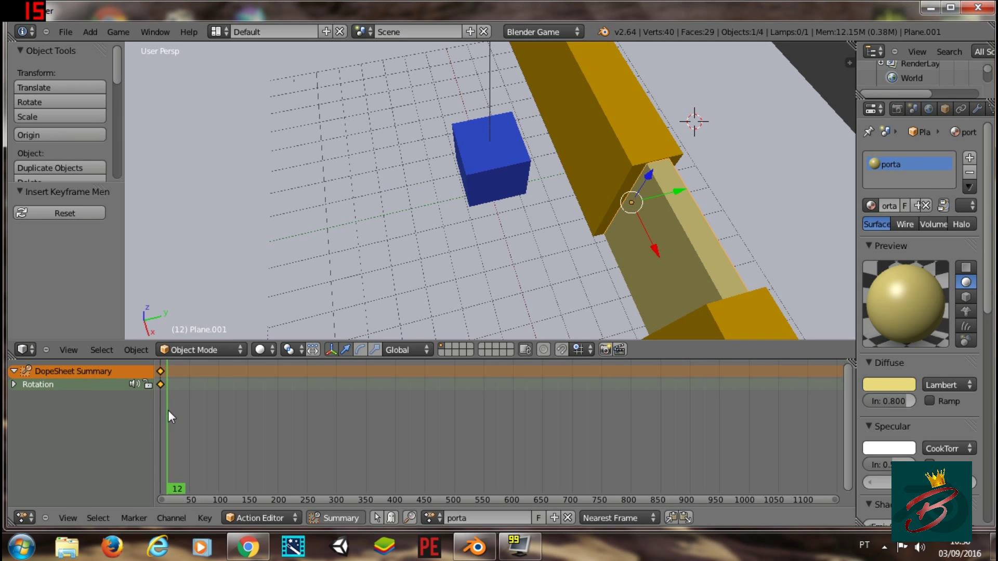
key("Right")
key("Right")
key("Right")
key("Right")
key("Right")
key("Right")
key("Right")
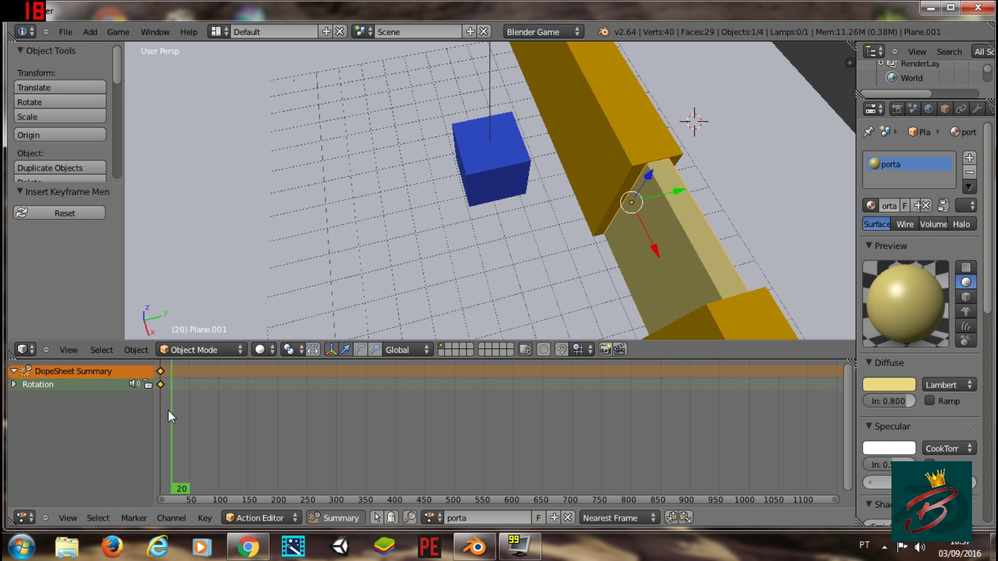
scroll(168, 410, "down", 1)
- Swing the door 72.87° around Z, key that rotation at frame 20, and scrub back to frame 0
key("r")
key("z")
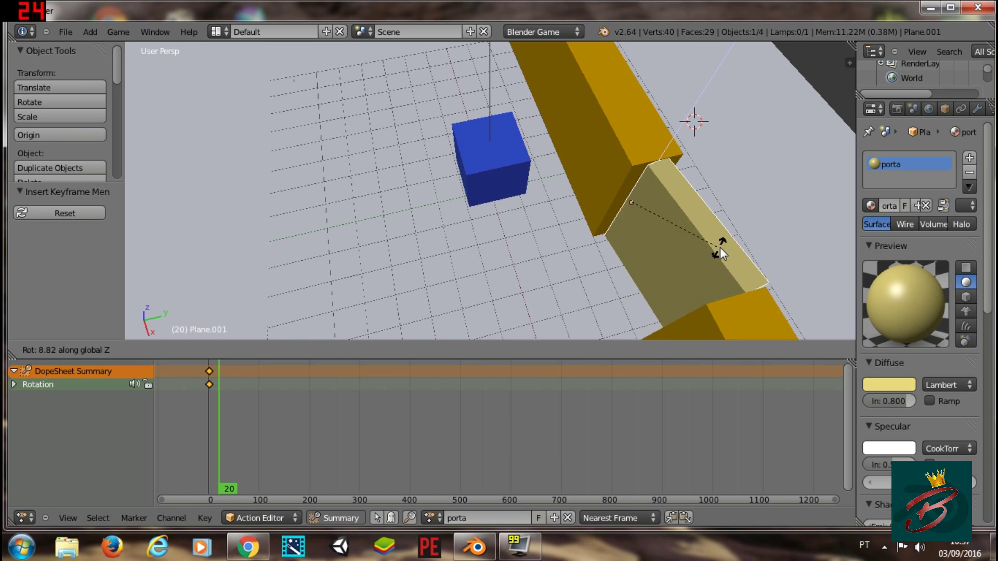
left_click(775, 93)
key("i")
left_click(725, 162)
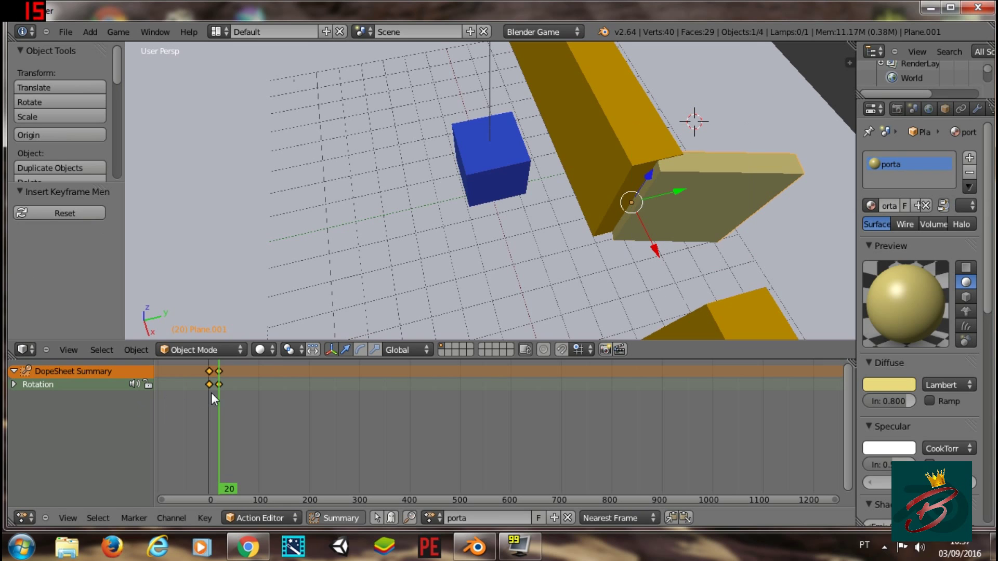
left_click(212, 392)
left_click_drag(212, 392, 207, 391)
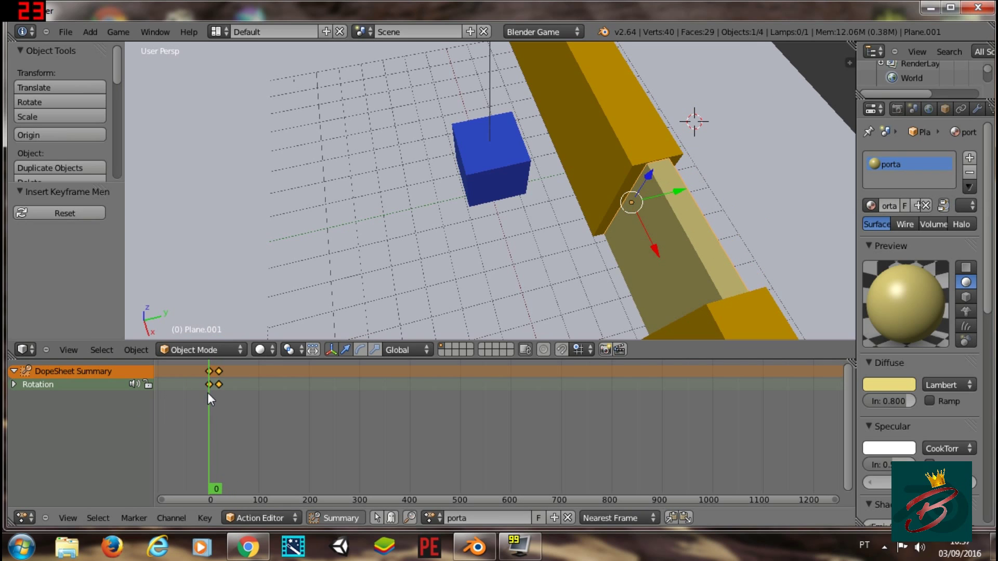
- Turn the bottom area into an enlarged Logic Editor
left_click(34, 517)
left_click(52, 346)
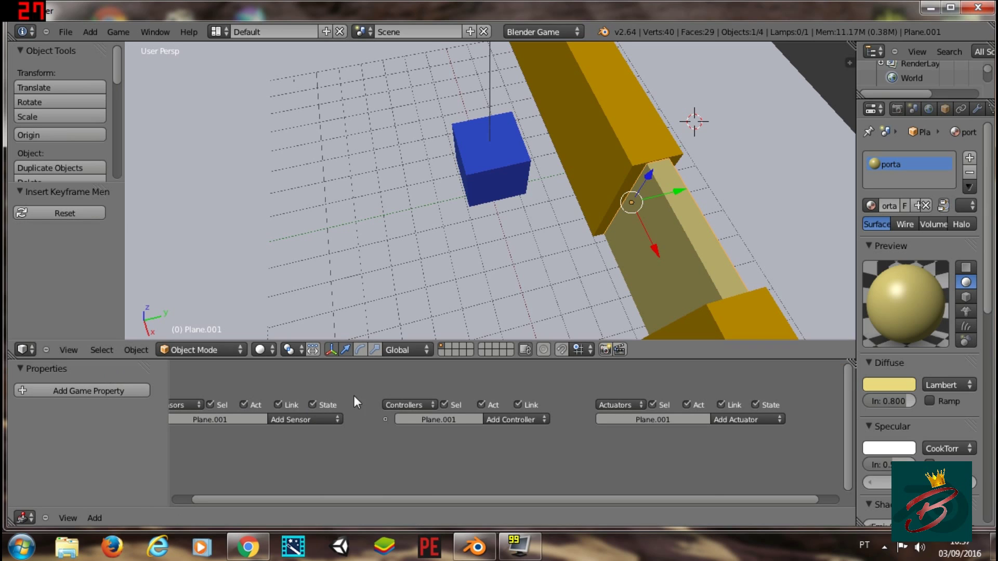
left_click_drag(532, 358, 532, 304)
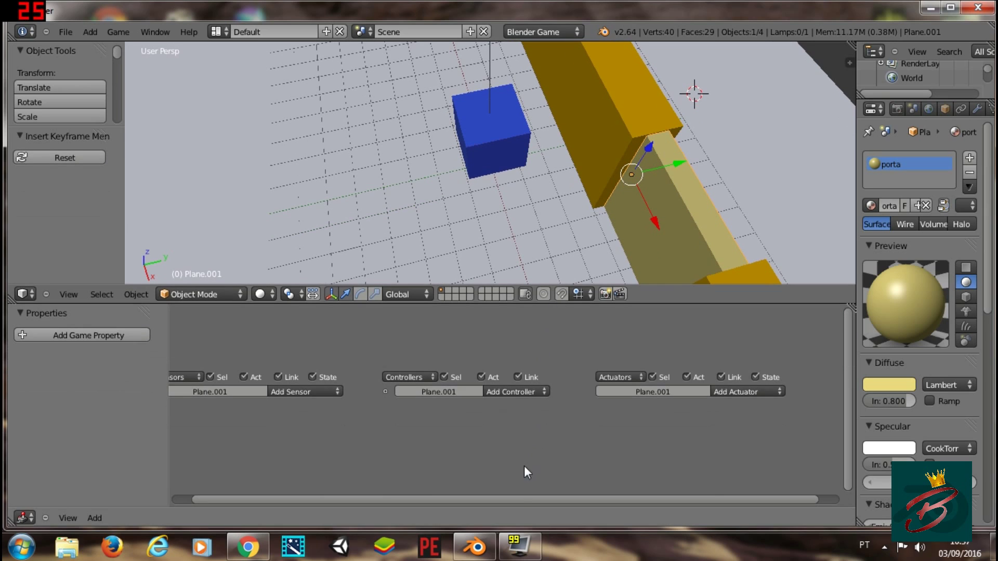
scroll(479, 505, "left", 1, "ctrl")
scroll(479, 505, "left", 2, "ctrl")
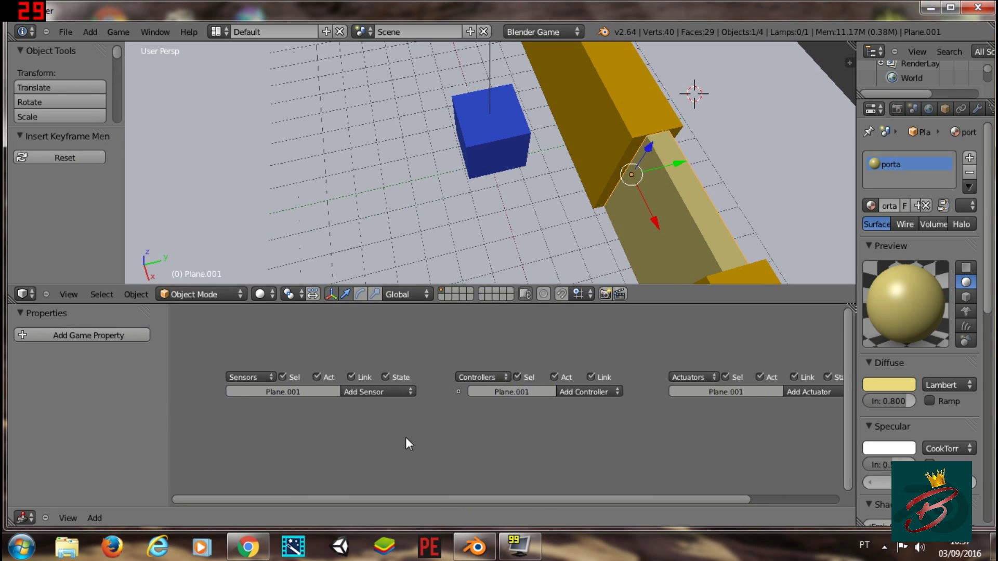
- Give the door a Message sensor with subject abrirporta, then collapse it
left_click(399, 392)
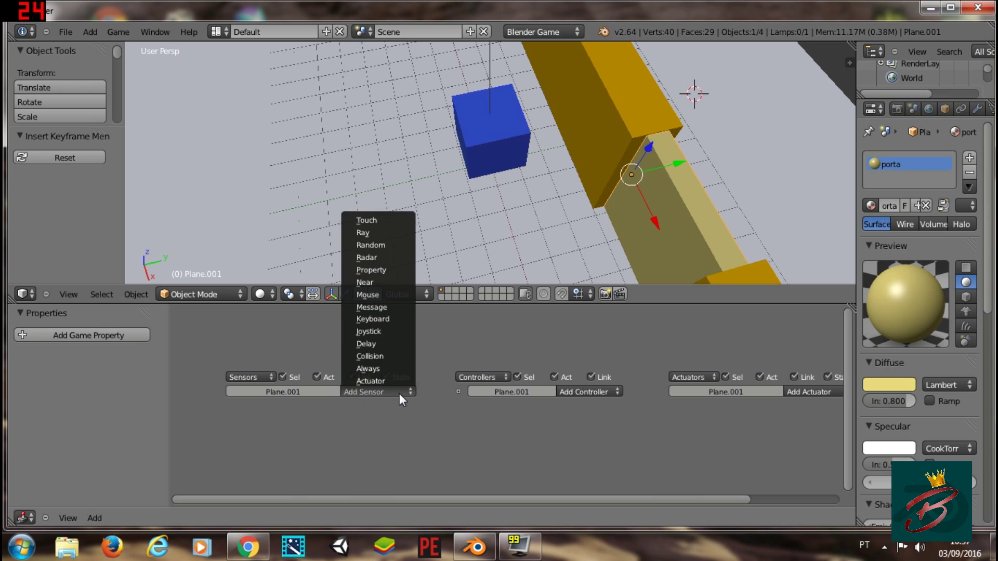
left_click(384, 307)
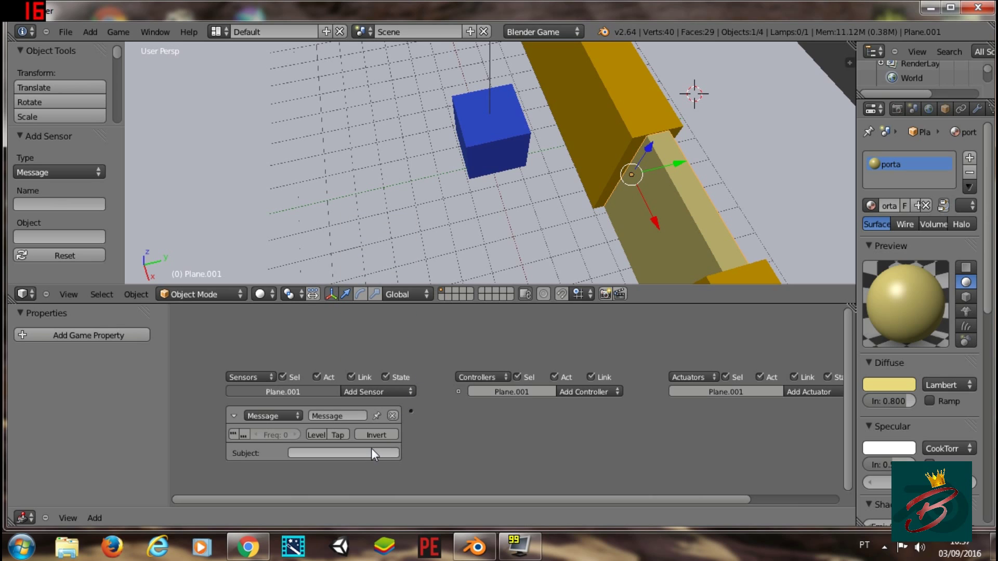
left_click(358, 452)
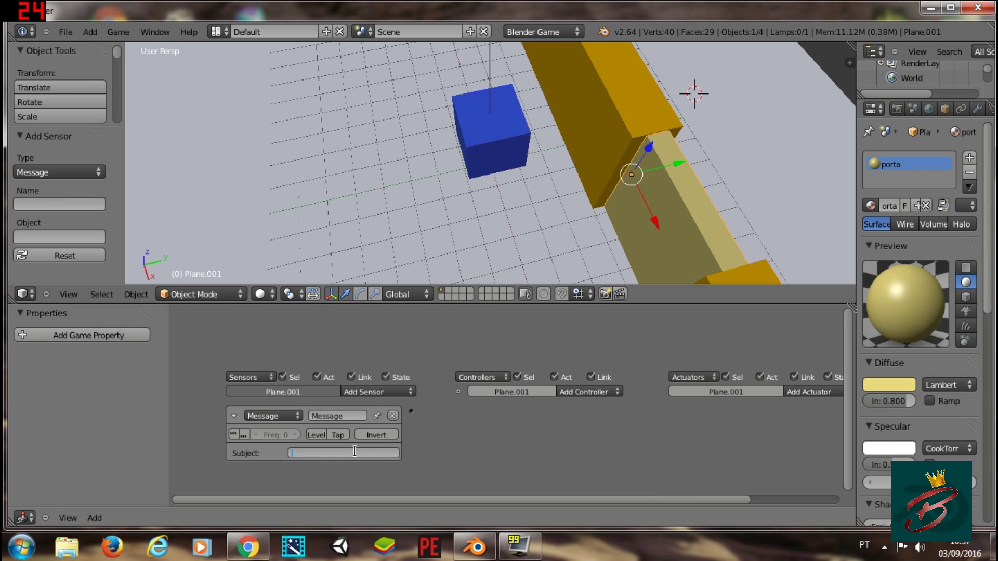
type("abrirp")
type("orta")
key("Return")
left_click(234, 416)
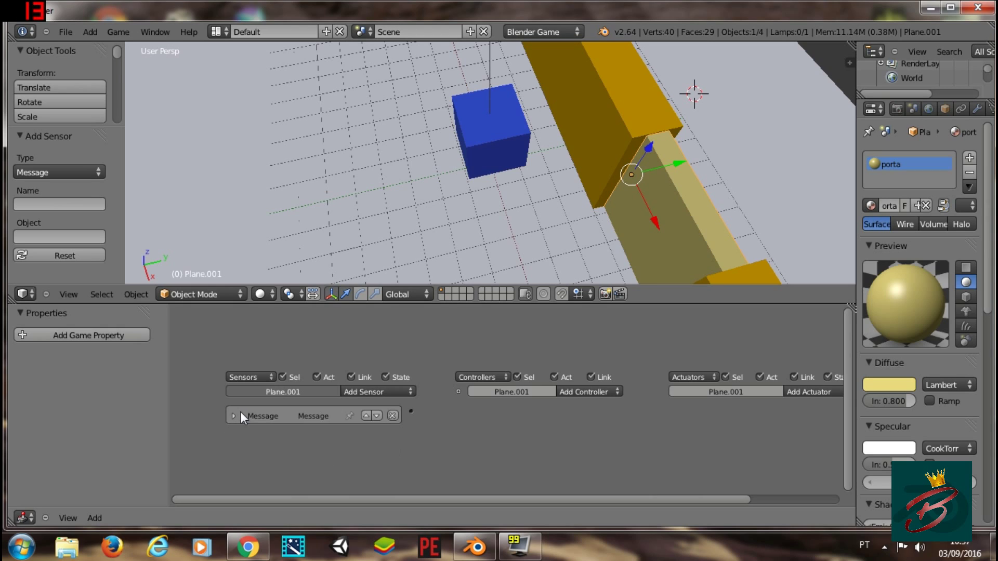
left_click_drag(276, 498, 541, 441)
- Add an Action actuator playing porta, wired to the Message sensor through an And controller
left_click(716, 392)
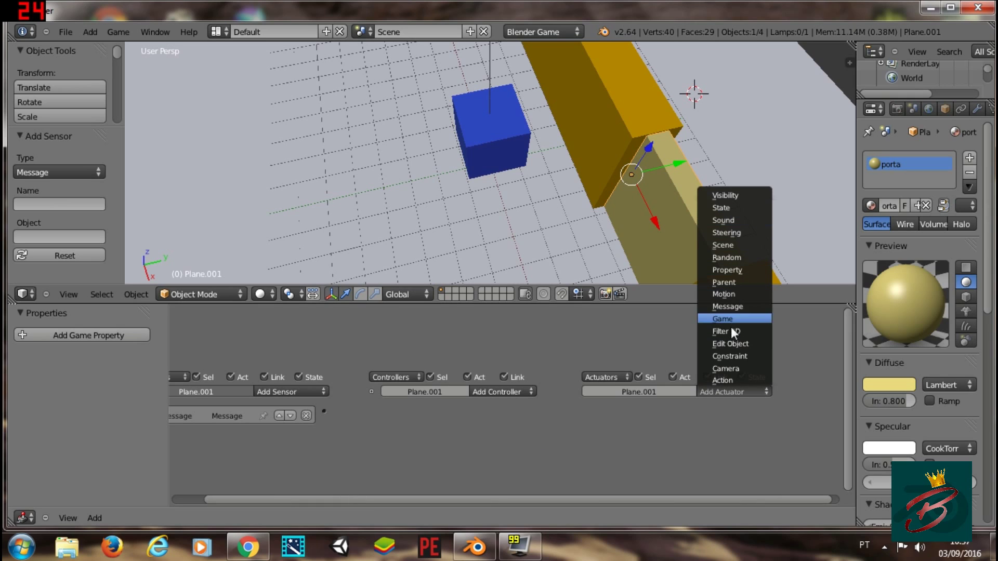
left_click(731, 374)
left_click(640, 450)
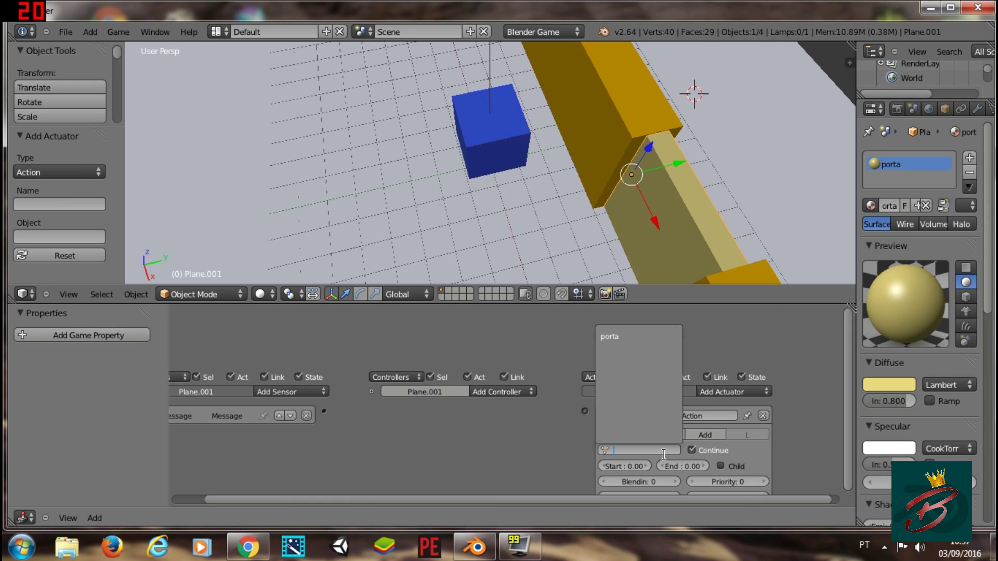
left_click(632, 336)
left_click_drag(323, 412, 585, 411)
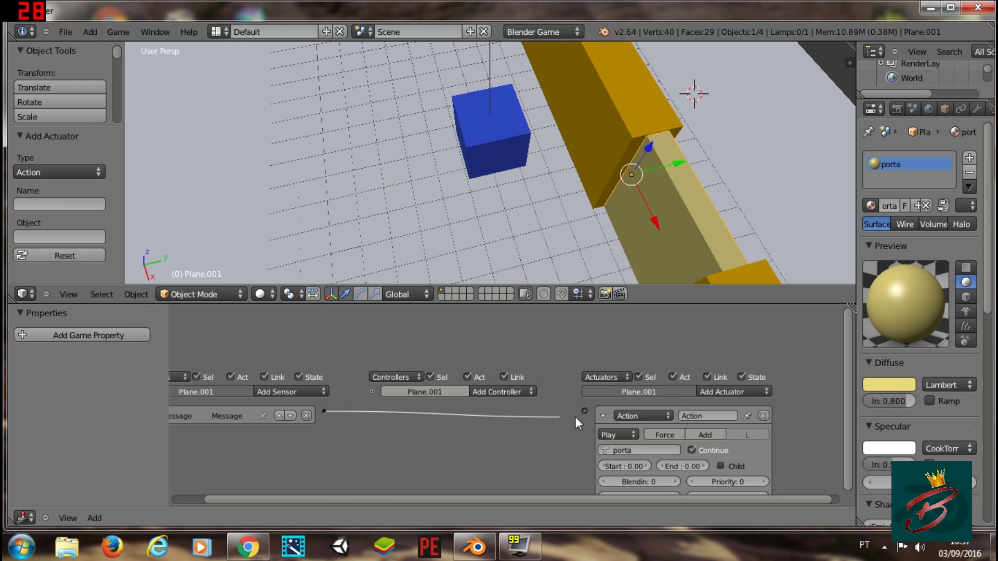
left_click(386, 417)
- Set the Action actuator to Ping Pong over frames 1–20, then collapse it
left_click(610, 436)
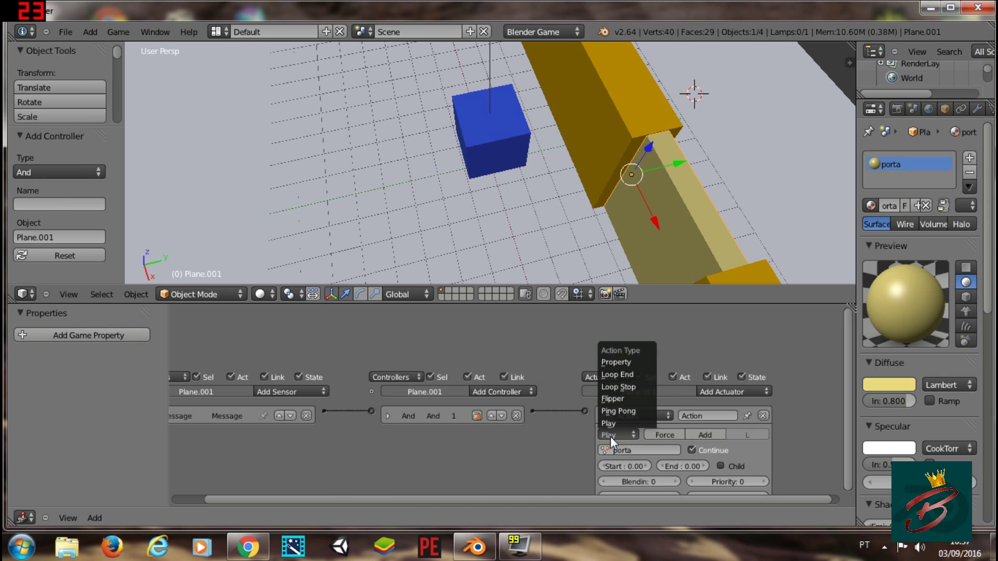
left_click(623, 410)
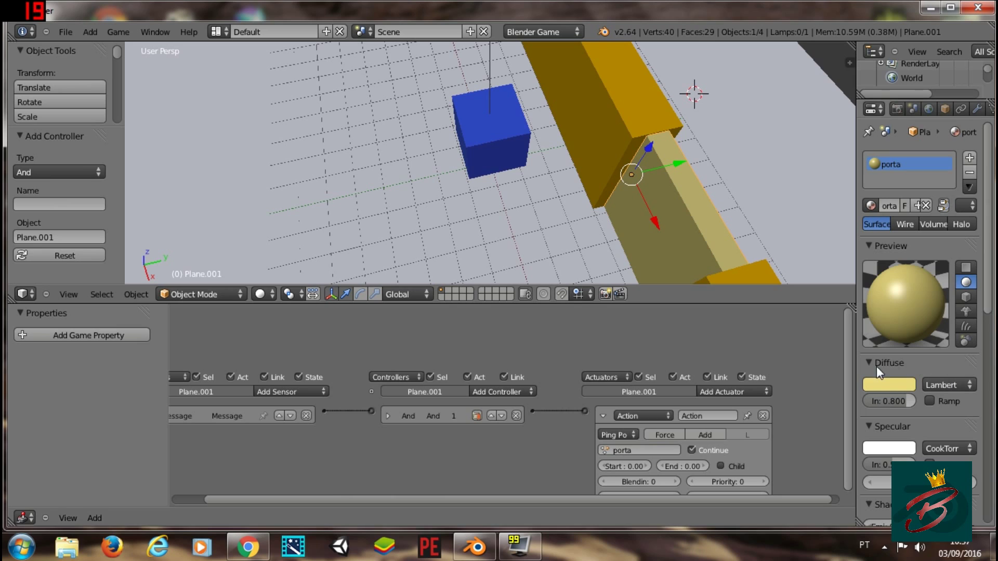
left_click_drag(851, 366, 850, 403)
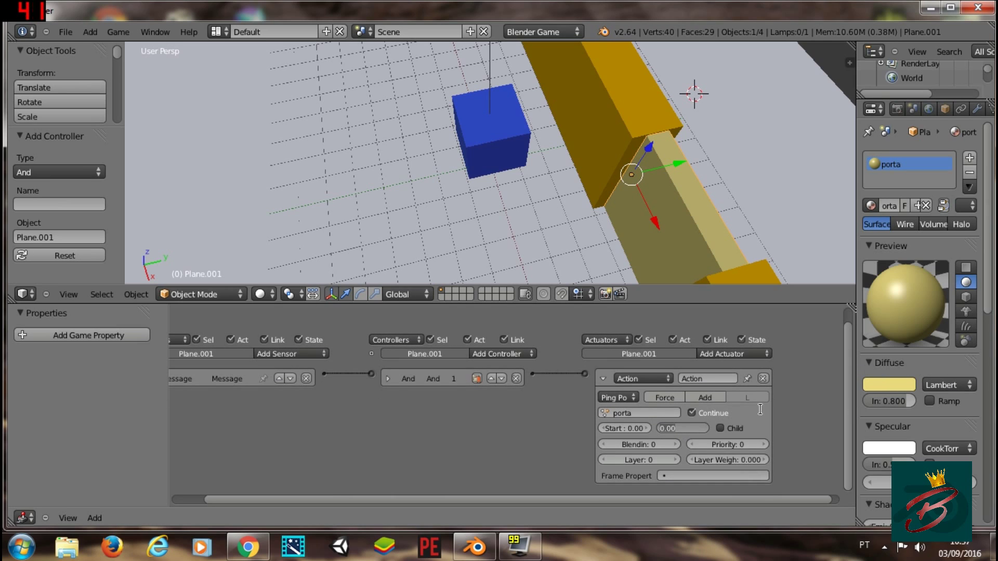
left_click_drag(682, 428, 807, 405)
left_click(632, 429)
type("1")
key("Return")
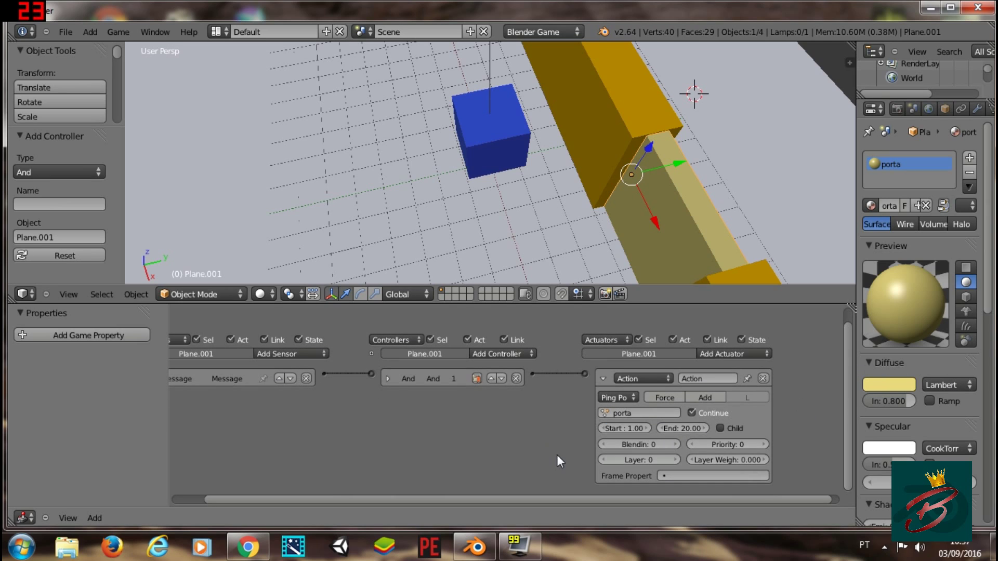
left_click(603, 378)
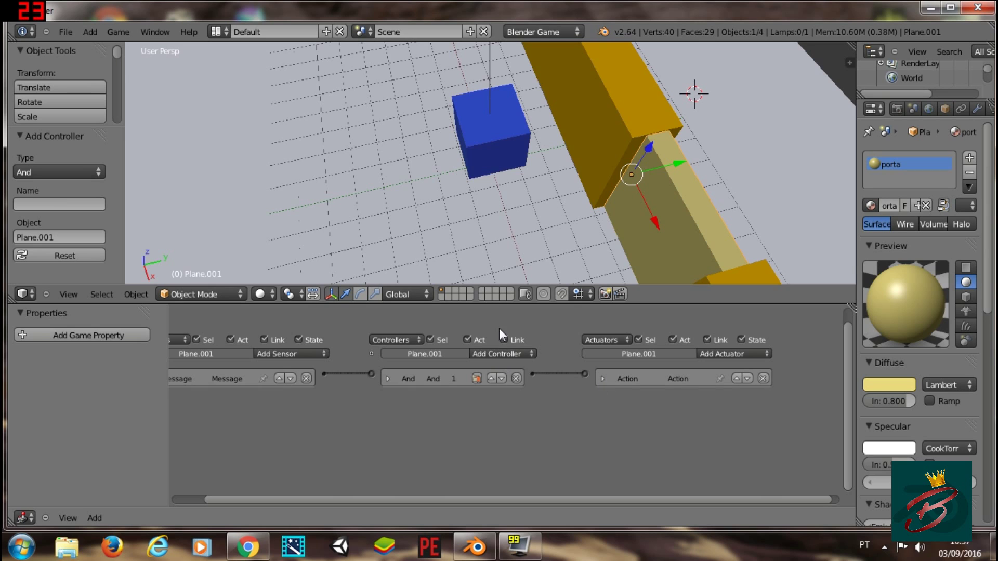
middle_click_drag(520, 249, 507, 132)
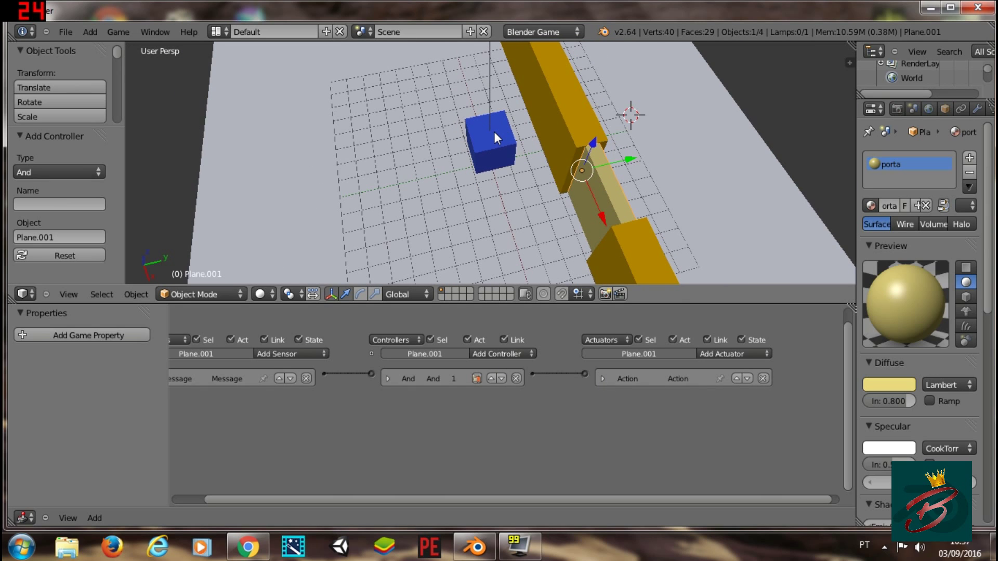
- Add a game property named layer to the blue cube
right_click(494, 132)
right_click(491, 135)
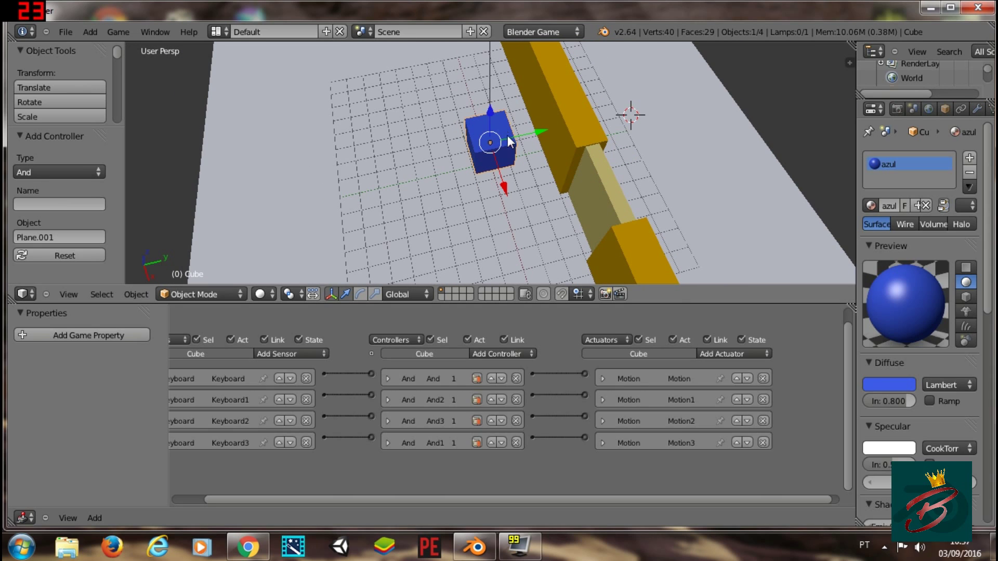
left_click(114, 335)
left_click(26, 360)
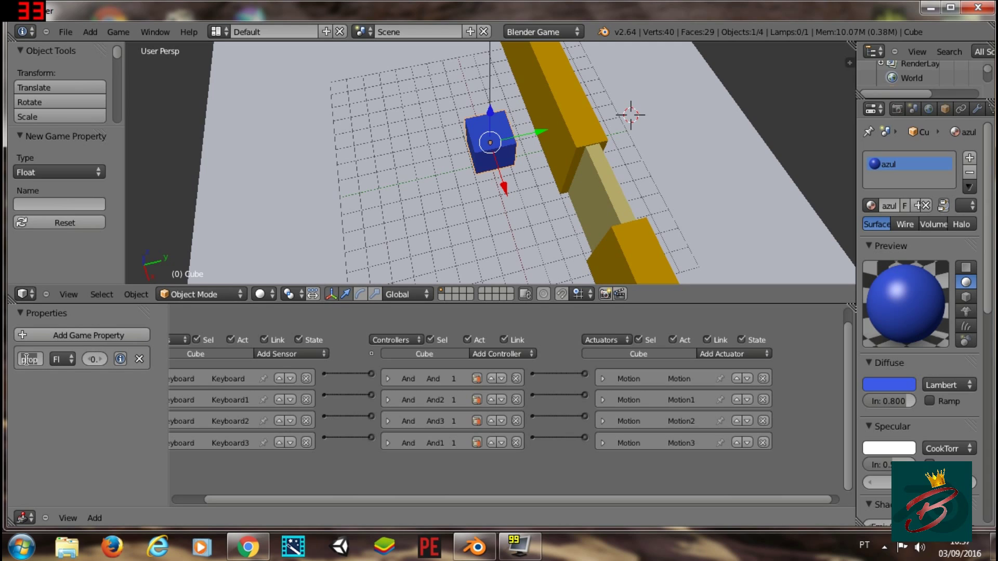
type("layer")
key("Return")
- Name the door panel's game property porta, then show the Physics settings
right_click(596, 197)
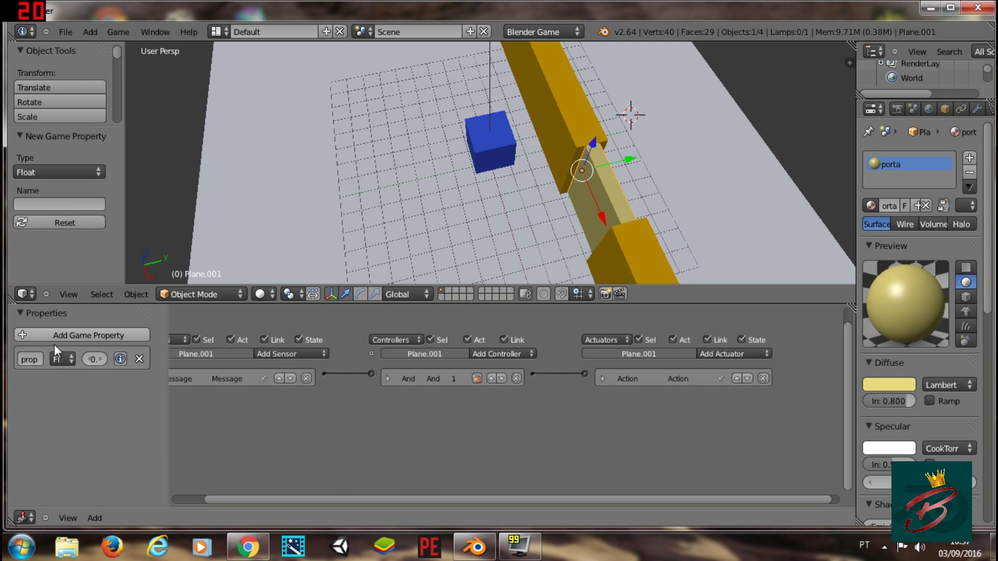
double_click(25, 359)
type("porta")
key("Return")
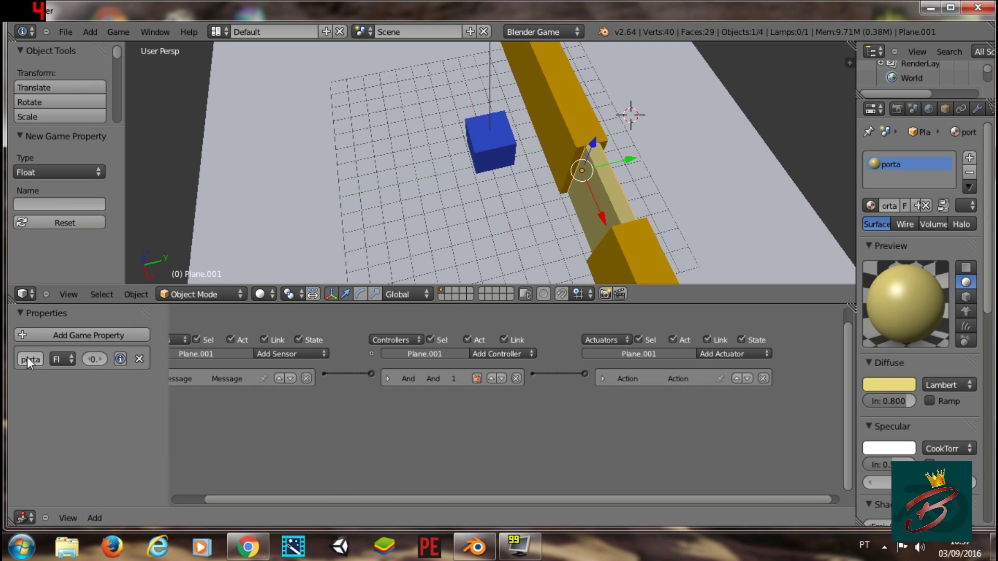
scroll(963, 109, "down", 3)
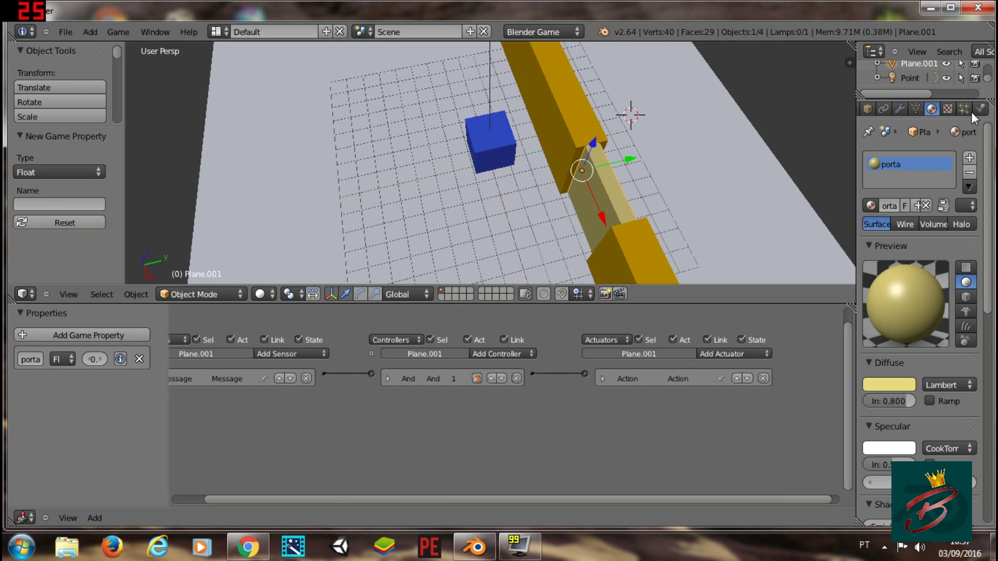
left_click(972, 111)
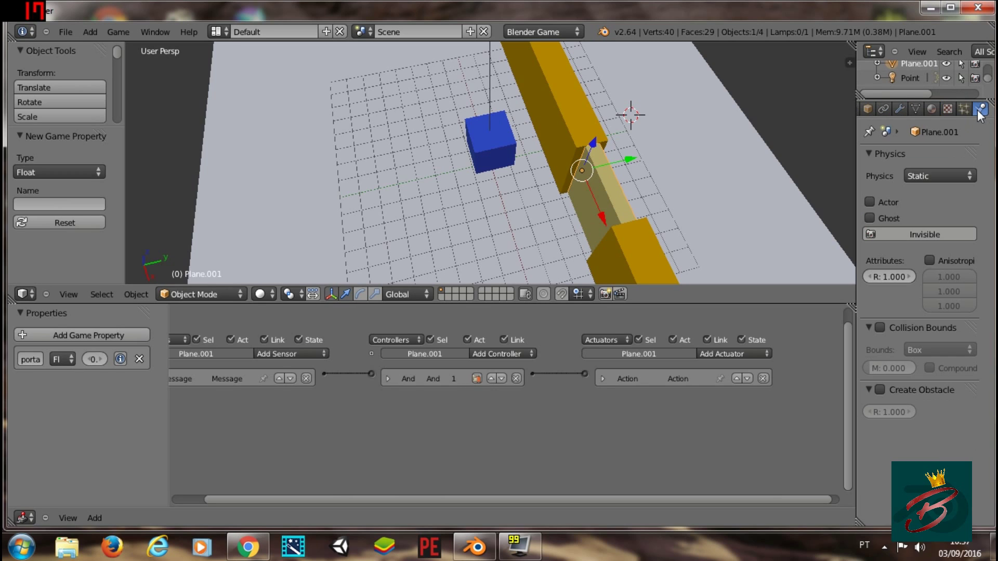
right_click(486, 152)
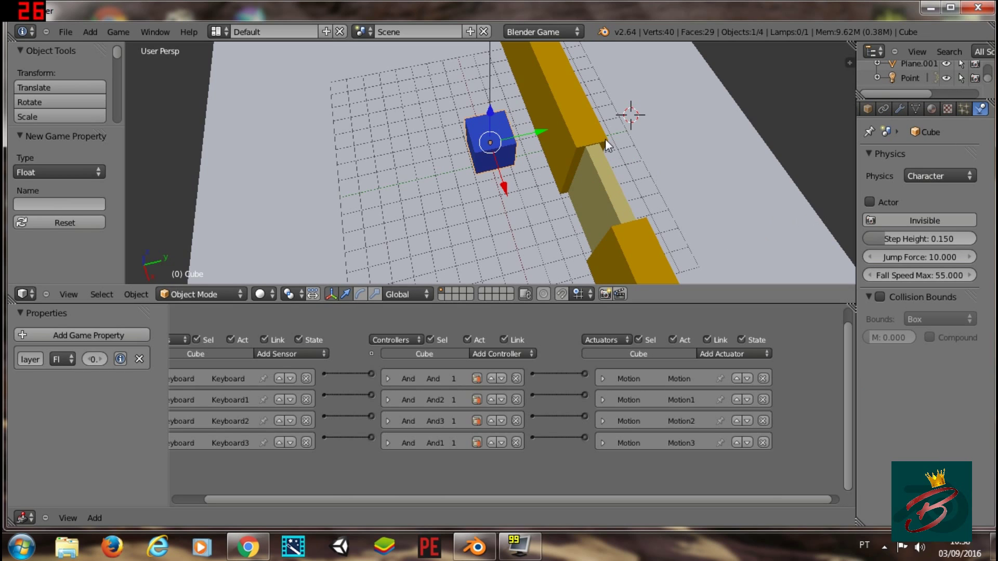
- Isolate the cube in front view and add a camera
middle_click_drag(587, 143, 588, 144)
key("KP_Divide")
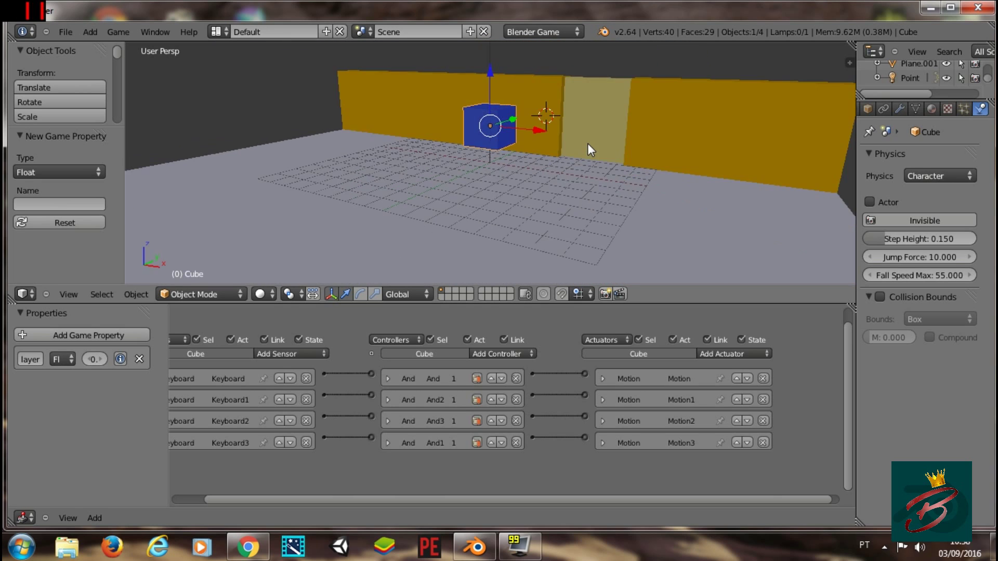
key("KP_1")
key("shift+a")
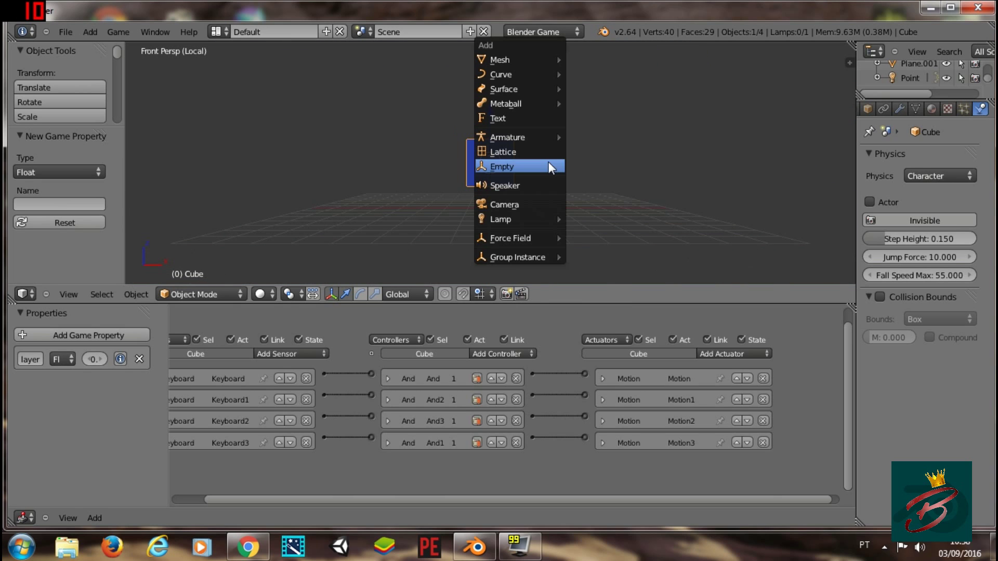
left_click(523, 204)
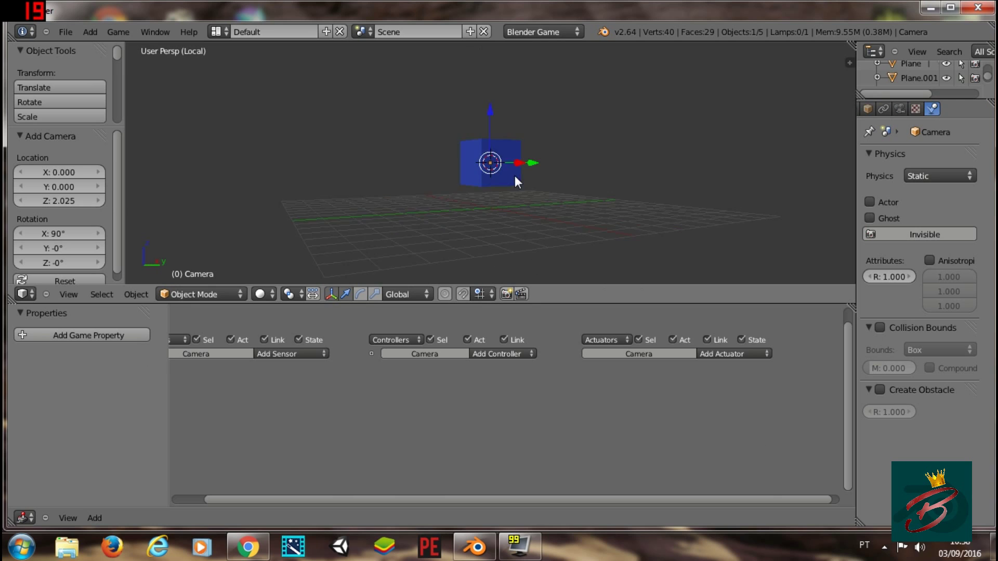
- Move the camera behind the cube along Y and raise it along Z
key("KP_6")
key("KP_6")
key("KP_6")
key("g")
key("y")
left_click(356, 160)
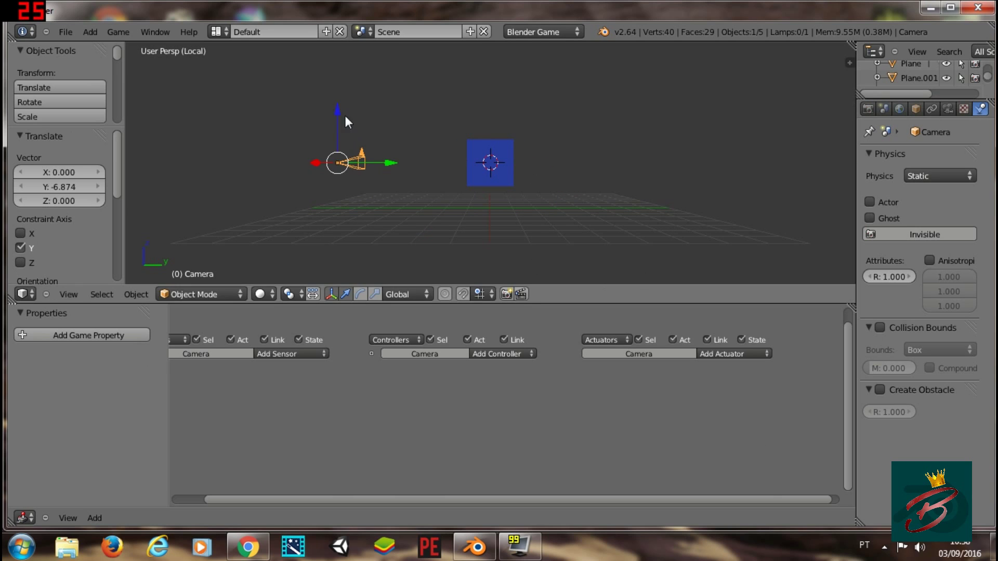
key("g")
key("z")
left_click(355, 34)
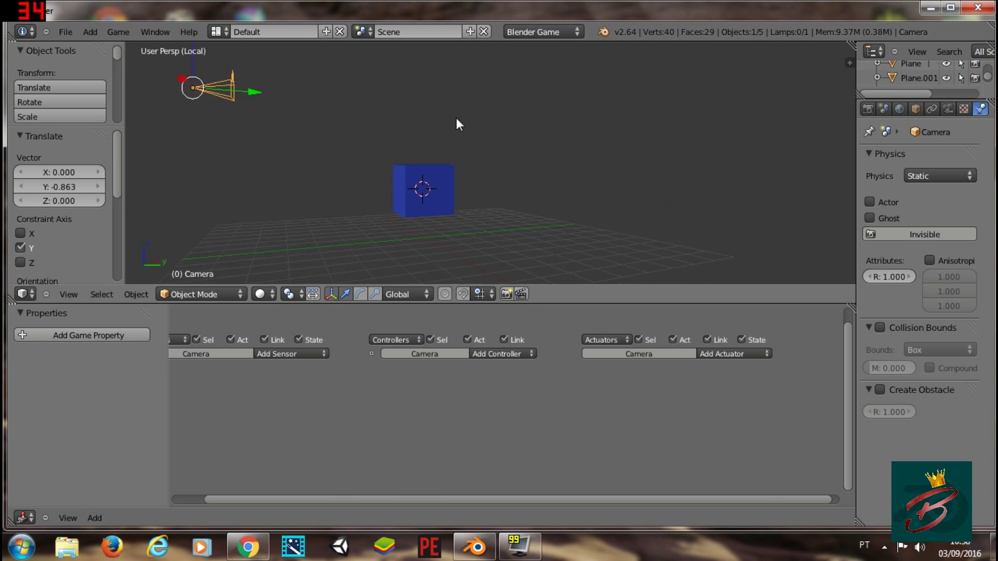
- Looking through the camera, tilt it -15.937° around X to face the cube
key("KP_0")
key("r")
key("x")
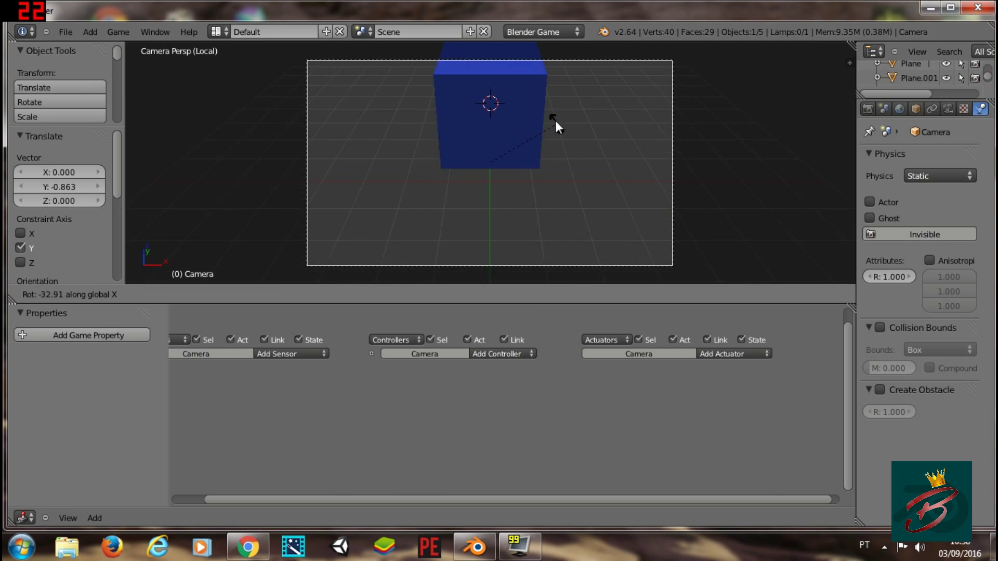
left_click(553, 149)
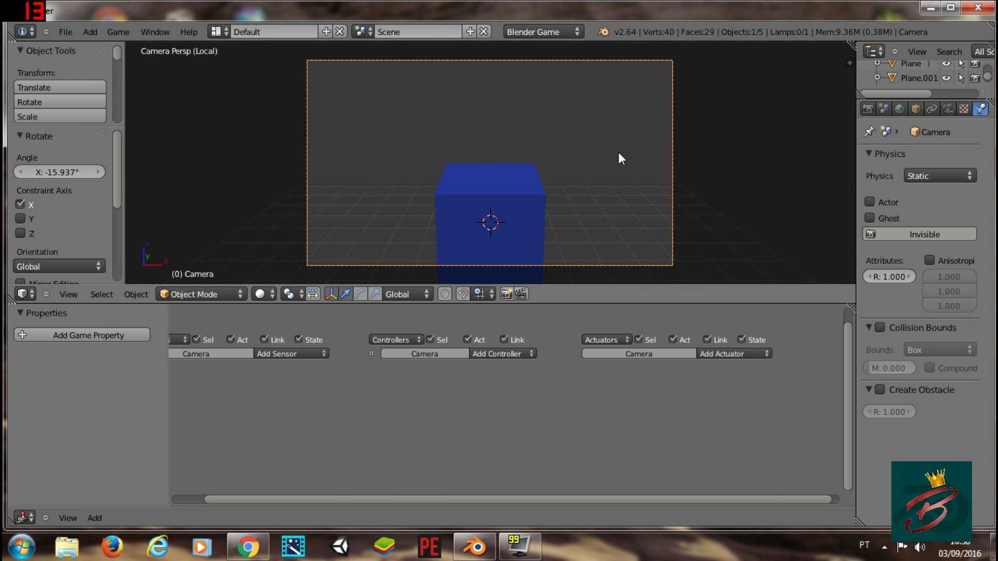
- Parent the camera to the cube as Object and test-run the game
right_click(510, 183, "shift")
key("ctrl+p")
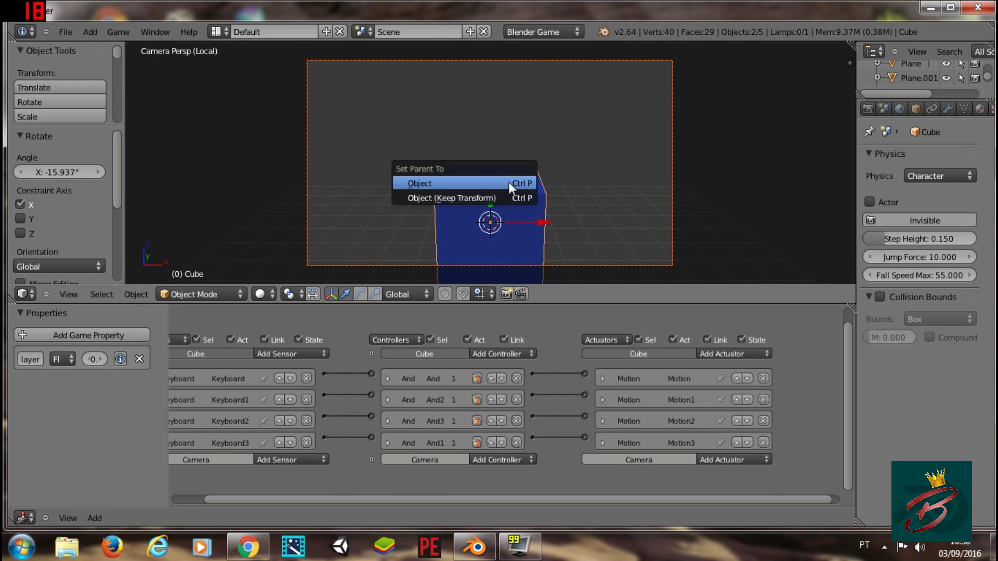
left_click(509, 182)
key("p")
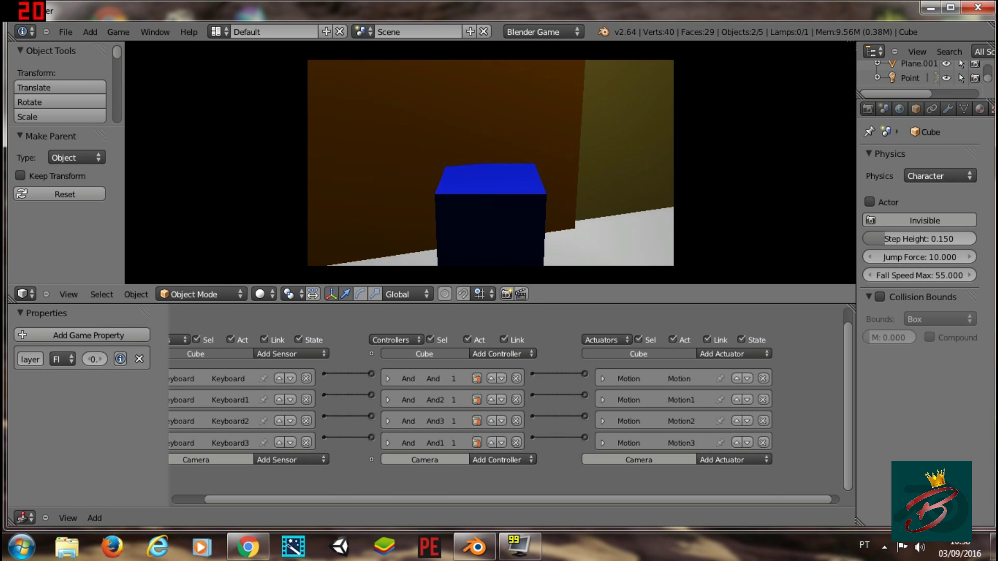
key("Escape")
- Move the camera closer to the cube and check the camera view
right_click(563, 63)
mouse_move(564, 64)
middle_mouse_down()
mouse_move(528, 108)
mouse_move(381, 111)
middle_mouse_up()
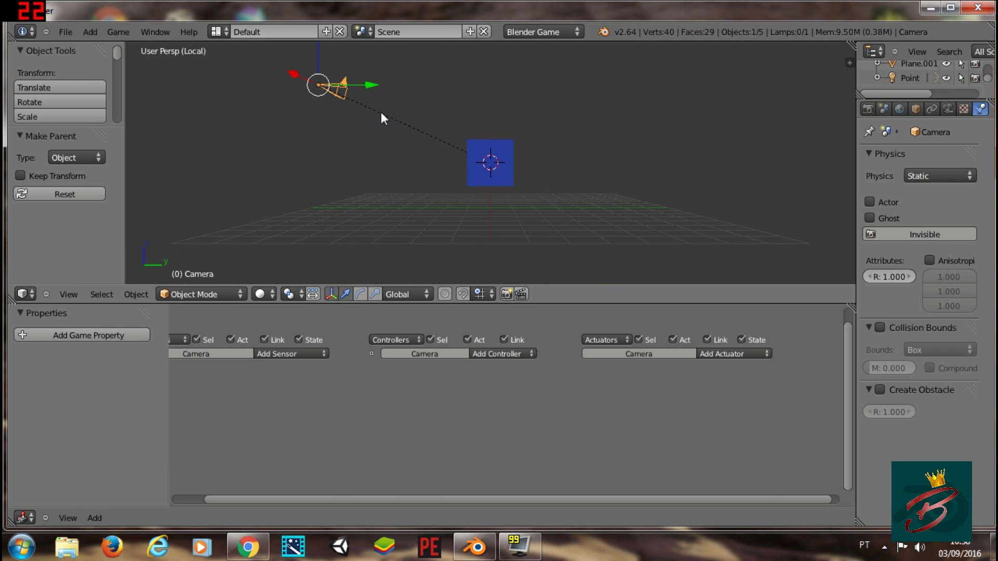
key("g")
left_click(379, 140)
key("KP_0")
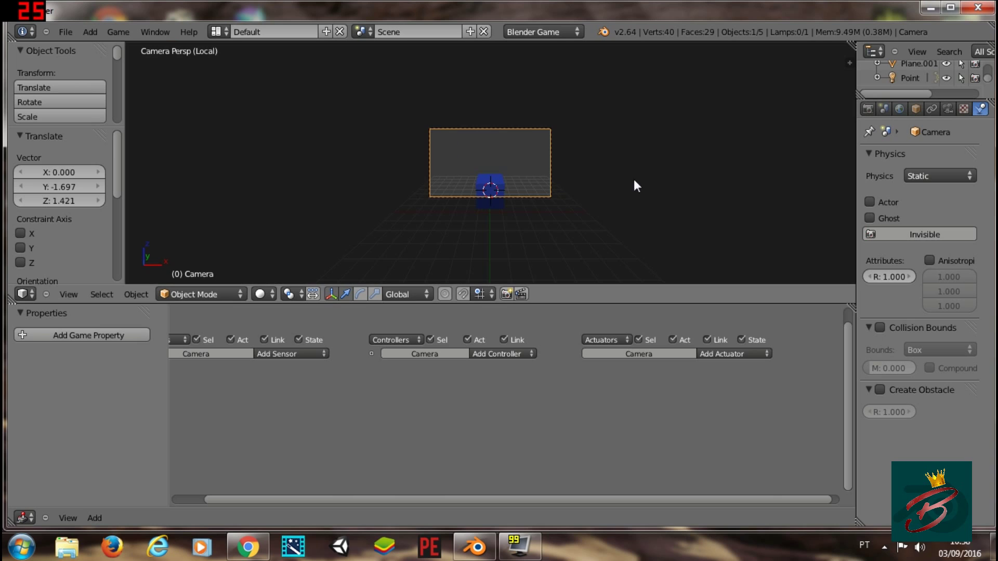
- Enable Slow Parent in the camera's Relations Extras and test the smooth follow in-game
left_click(918, 108)
scroll(928, 410, "down", 5)
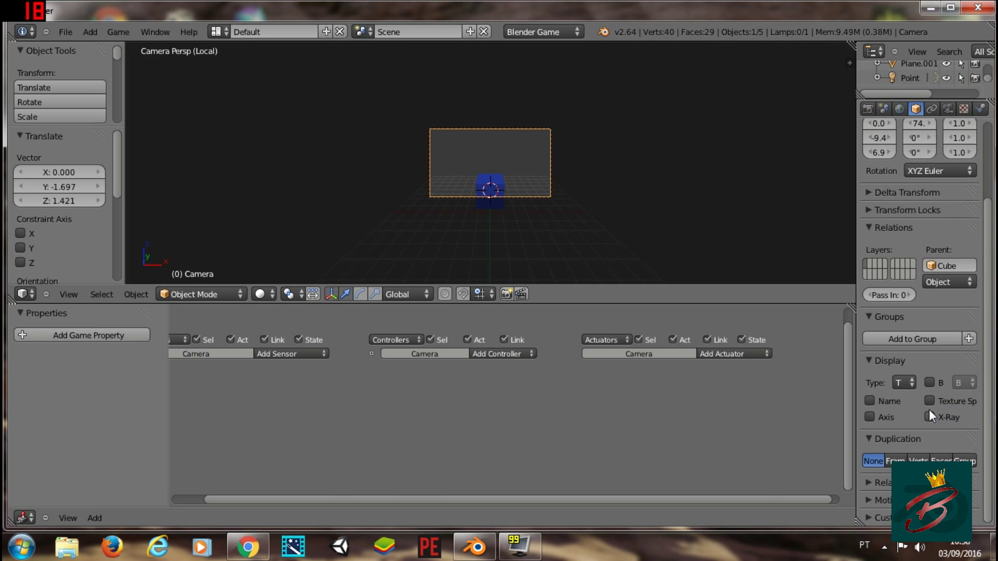
scroll(866, 472, "down", 3)
left_click(929, 446)
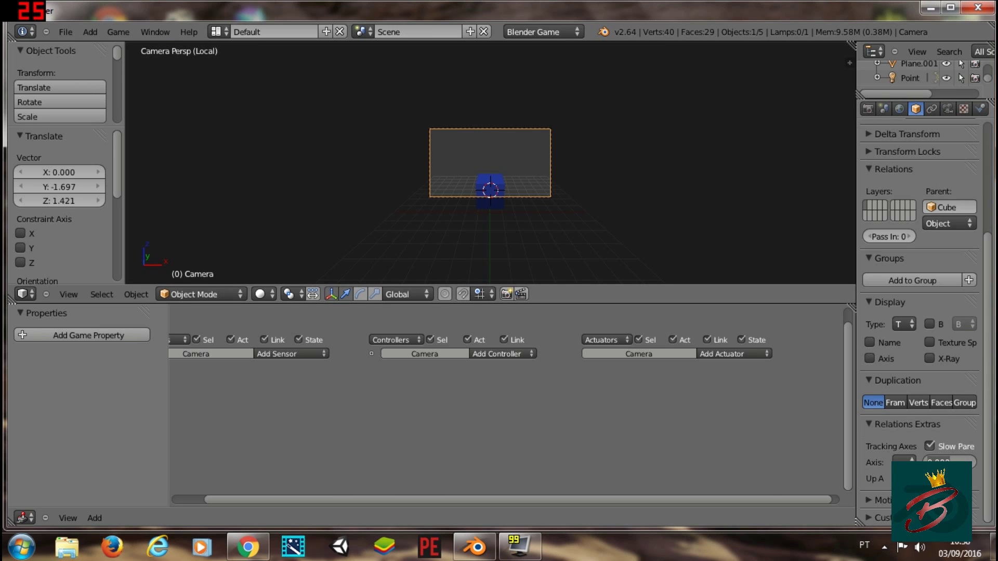
scroll(501, 188, "up", 4)
key("p")
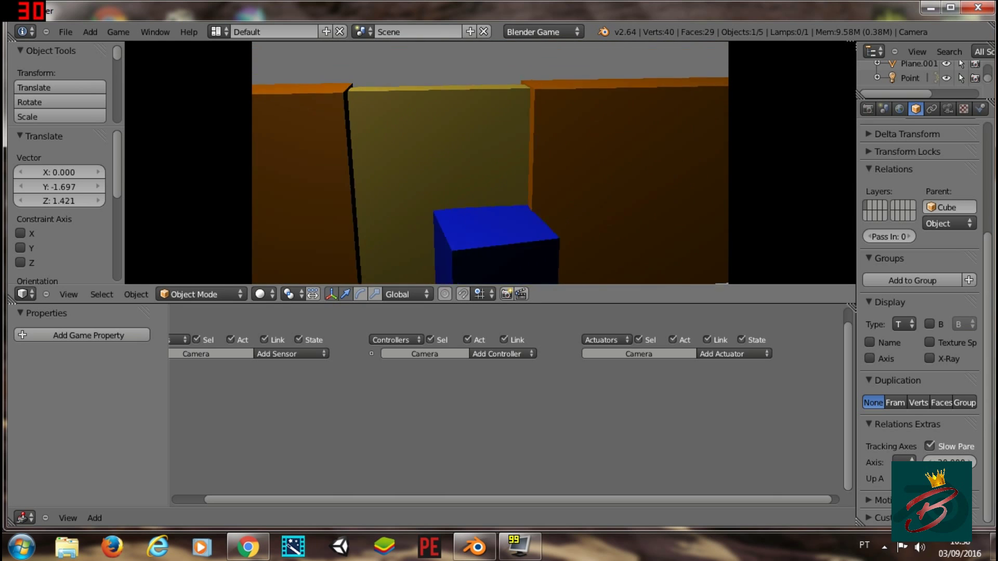
key("Escape")
right_click(502, 213)
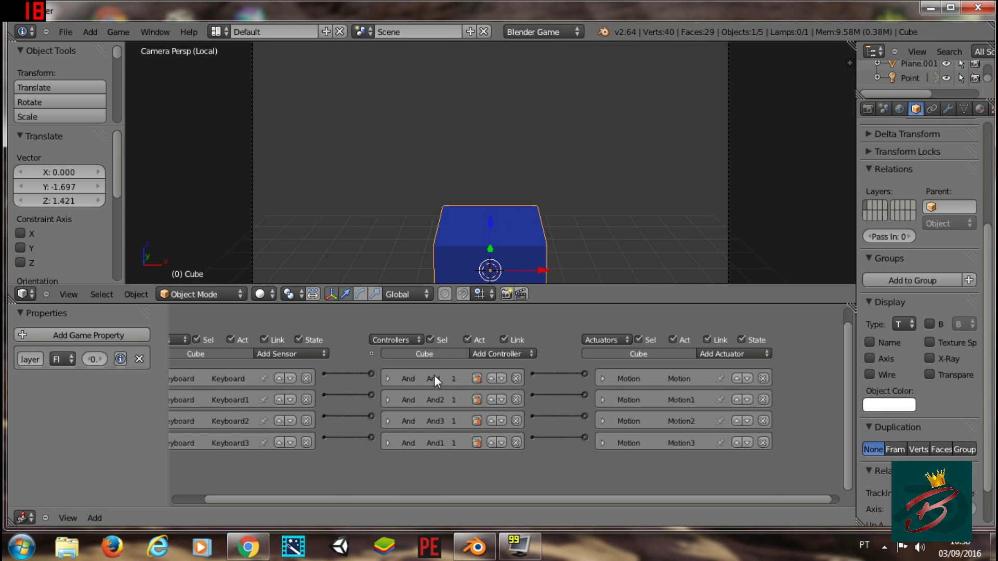
left_click_drag(430, 498, 347, 499)
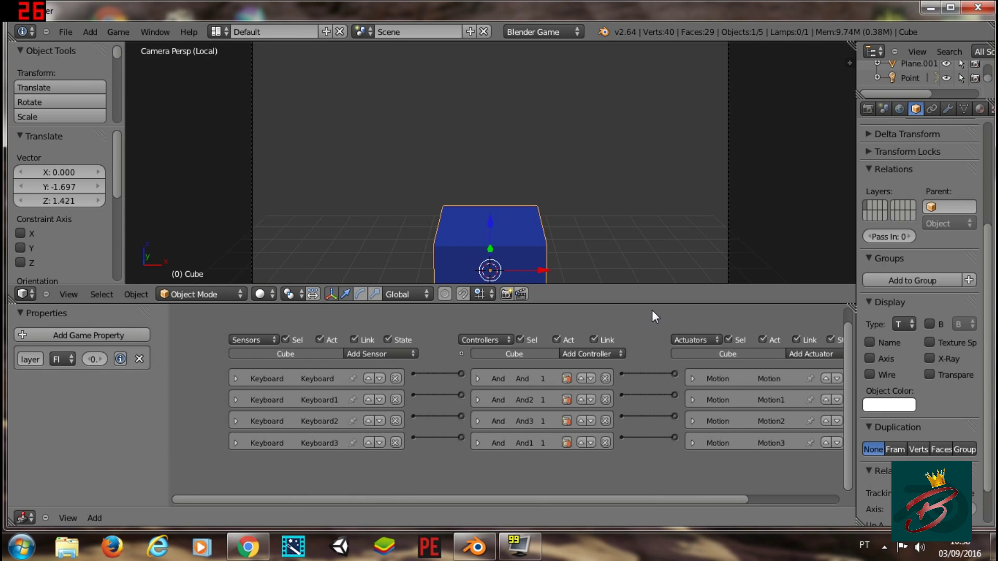
- Maximize the Logic Editor and add a Ray sensor to the cube
key("ctrl+Up")
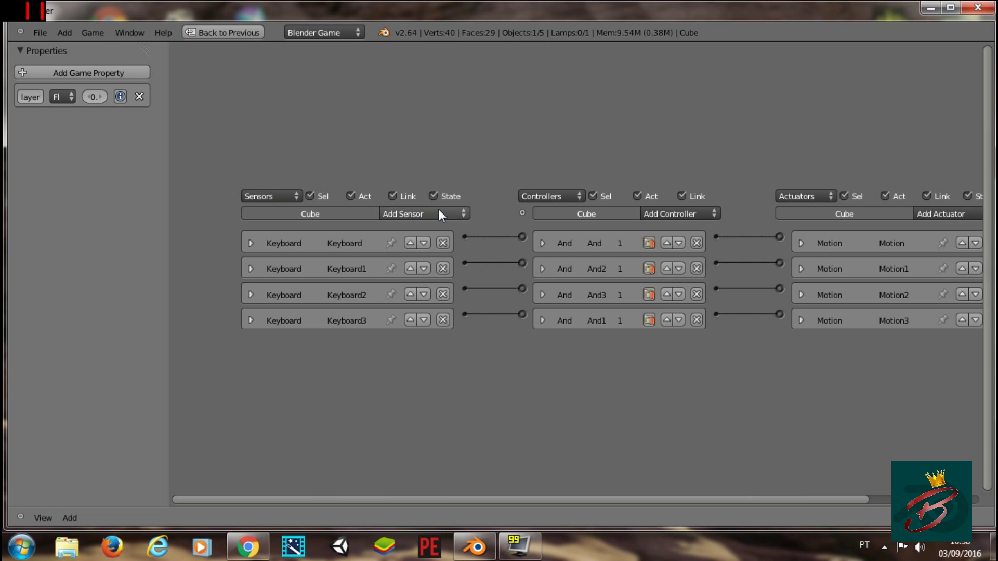
left_click(439, 213)
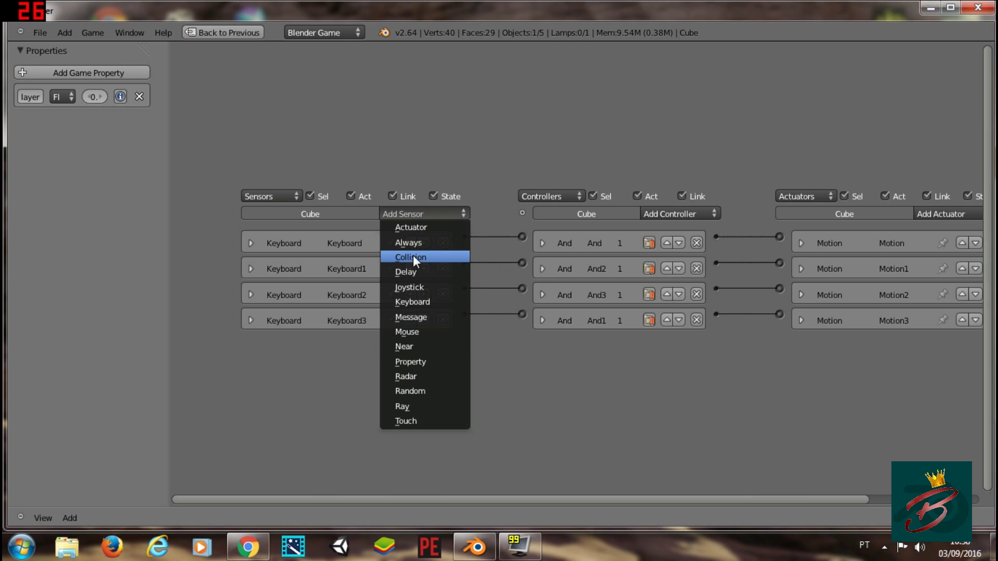
left_click(412, 406)
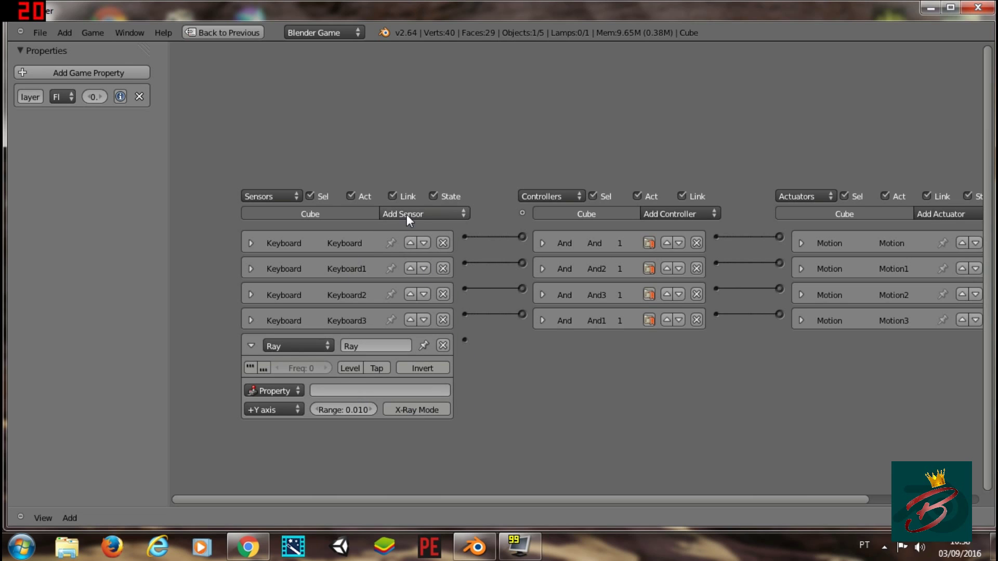
- Add a Keyboard4 sensor triggered by the Return key, then collapse it
key("shift+a")
mouse_move(394, 302)
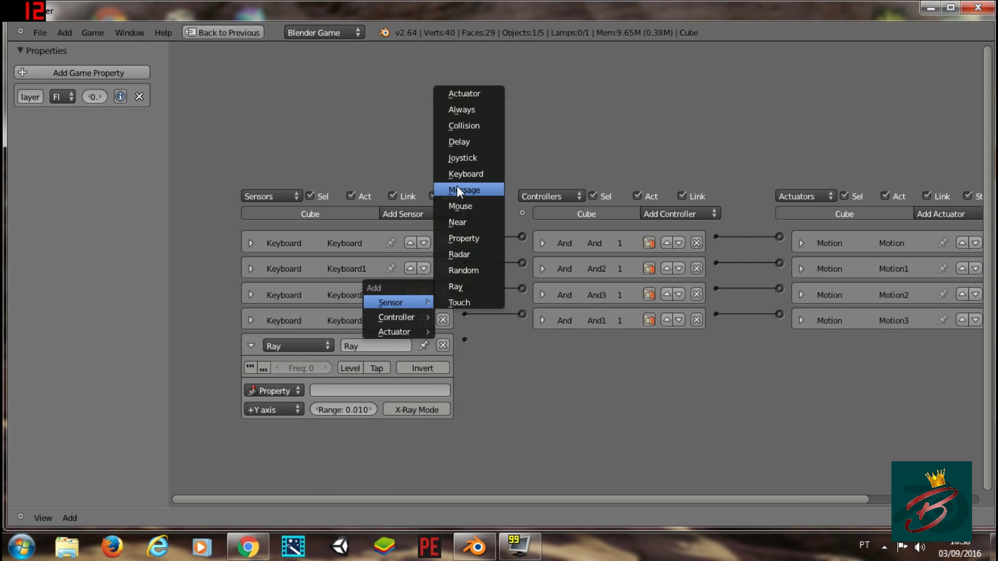
left_click(461, 172)
scroll(813, 270, "down", 3)
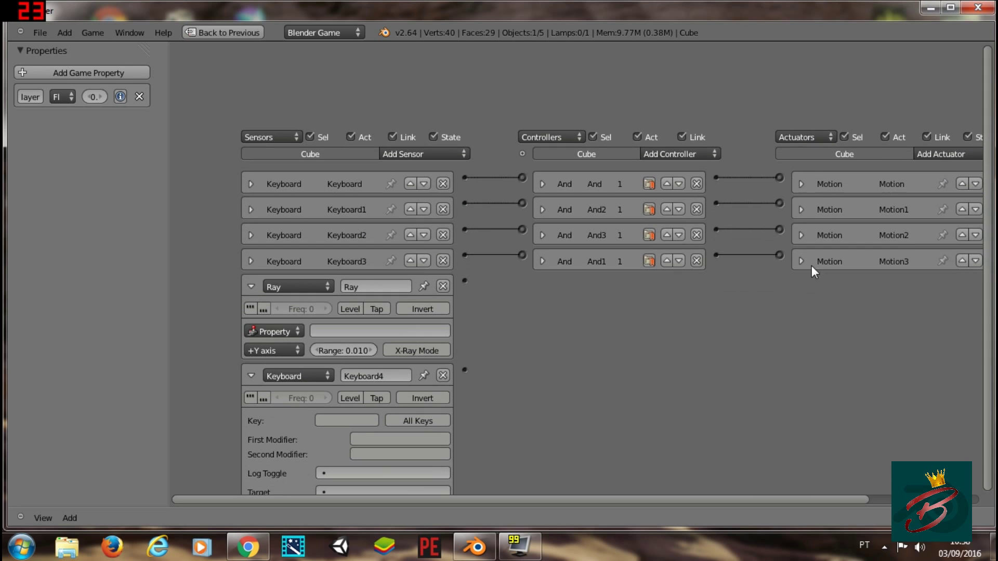
left_click(356, 420)
key("Return")
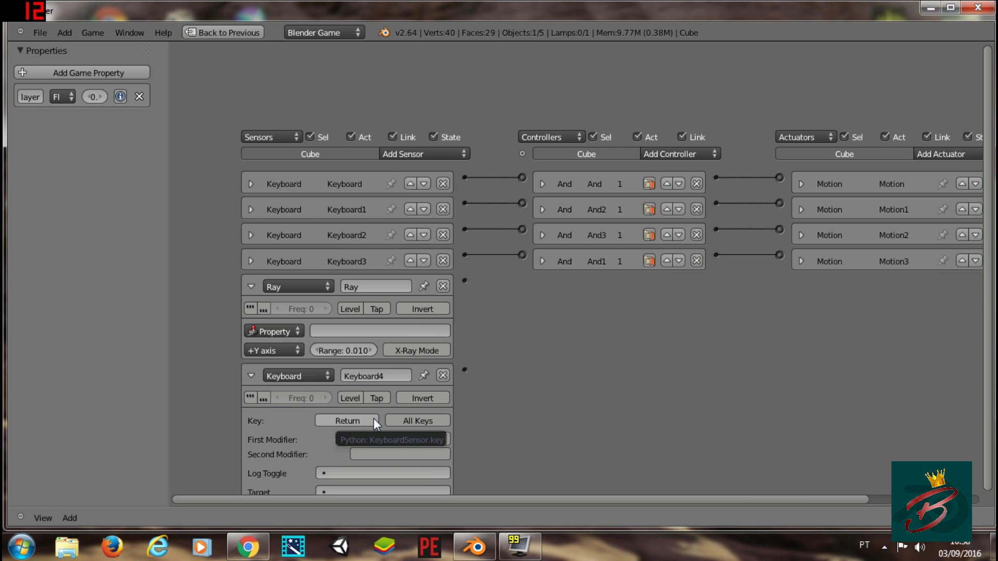
left_click(252, 374)
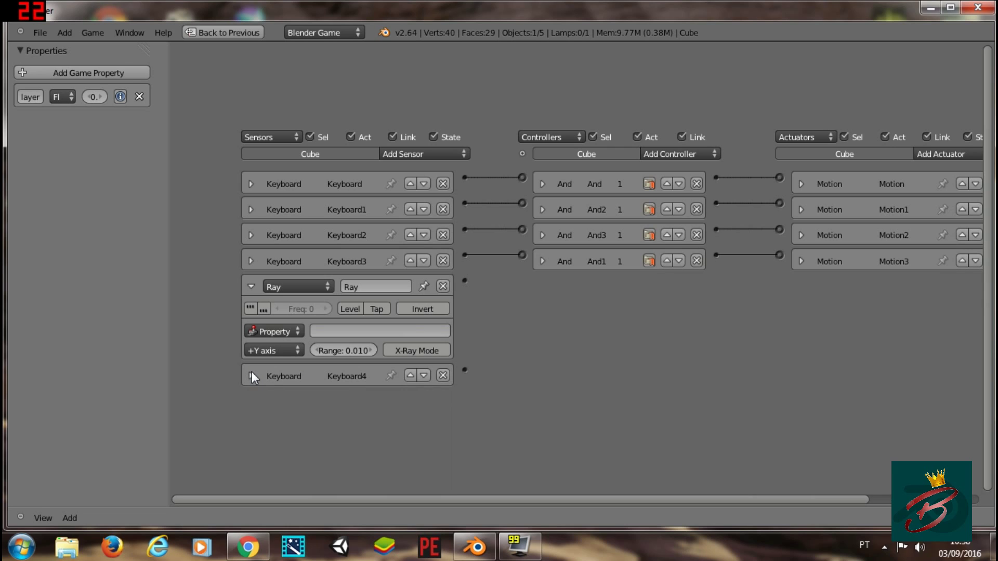
left_click(252, 372)
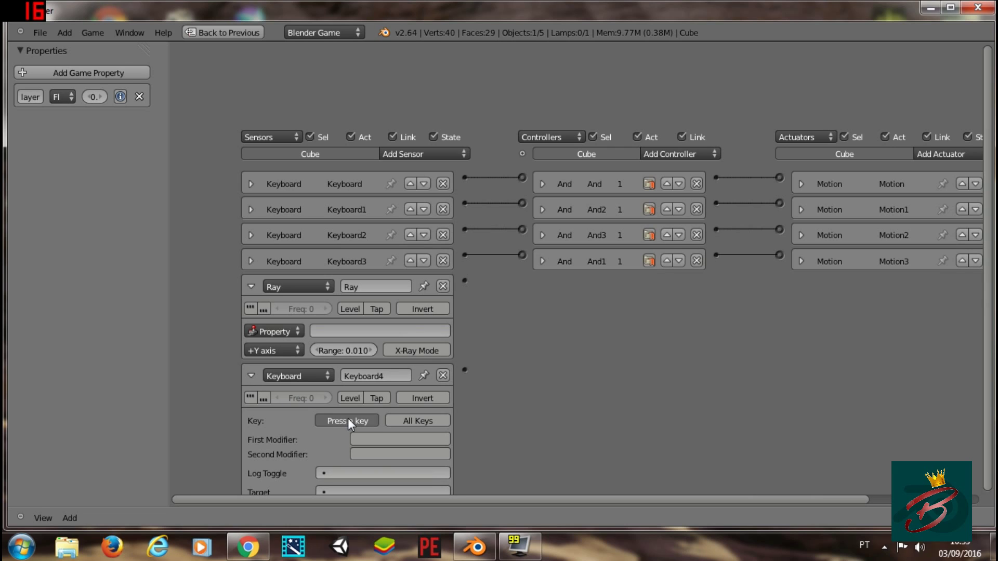
type("E")
left_click(252, 375)
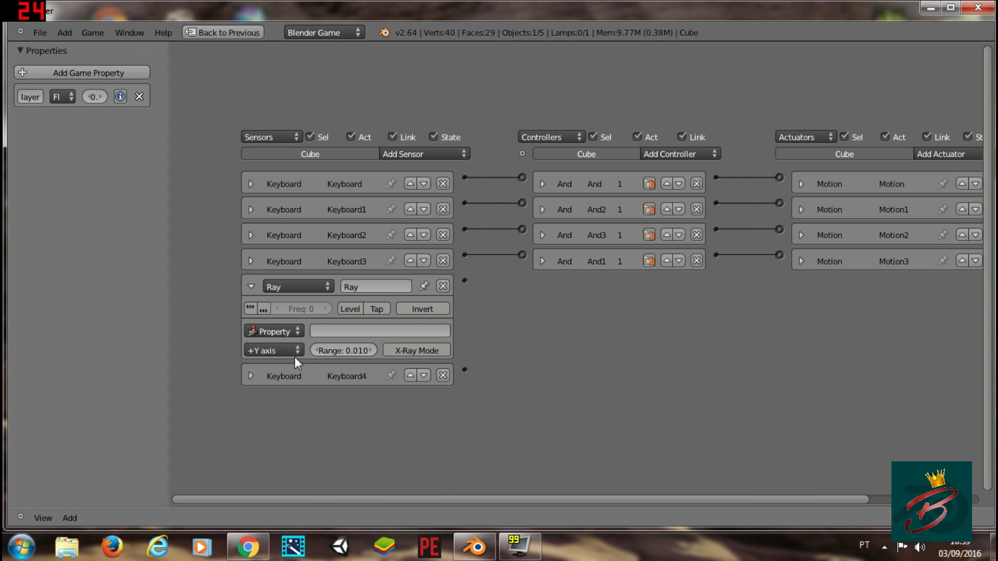
- Set the Ray sensor's property to porta and range to 1, then collapse it
left_click(324, 332)
type("P")
type("ORTA")
key("BackSpace")
type("porta")
key("Return")
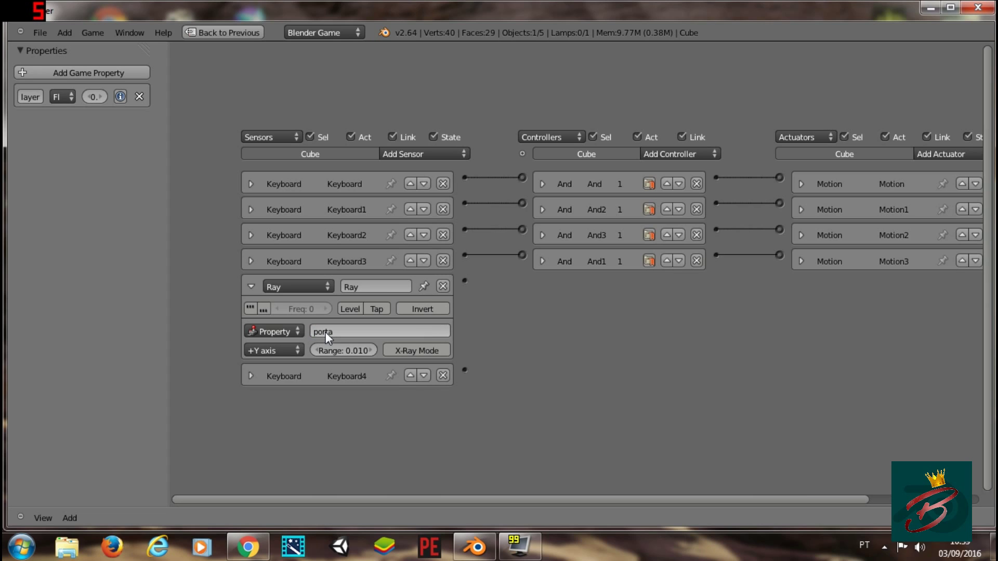
left_click(351, 351)
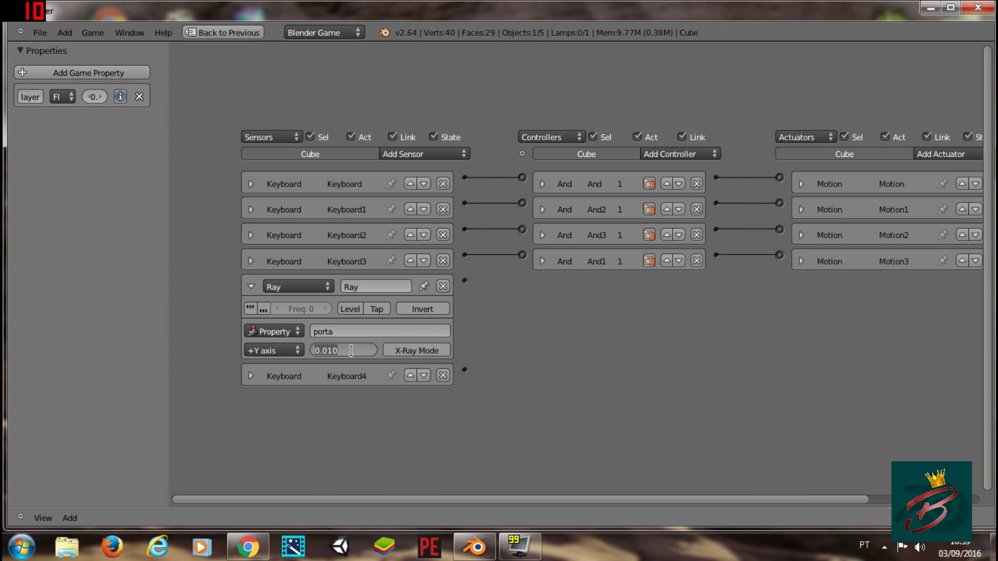
type("1")
key("Return")
left_click(251, 286)
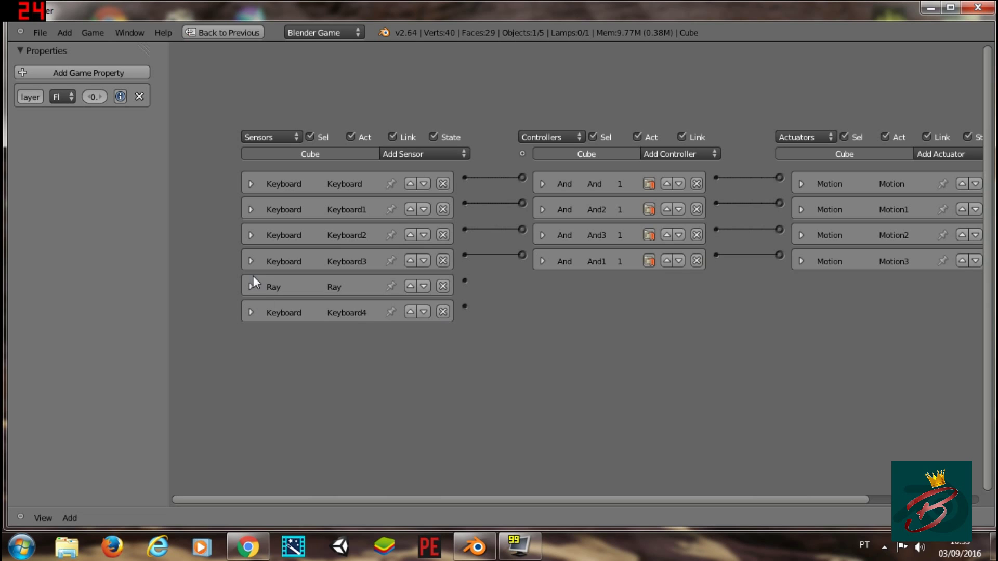
left_click(251, 285)
left_click(250, 288)
- Add a Message actuator to the cube and return to the full layout
left_click_drag(401, 500, 436, 498)
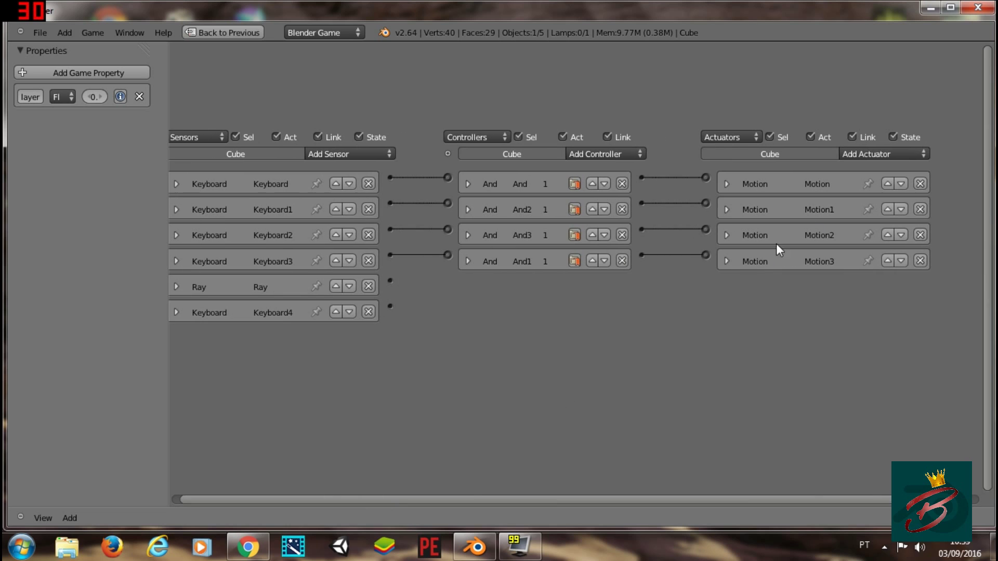
left_click(874, 154)
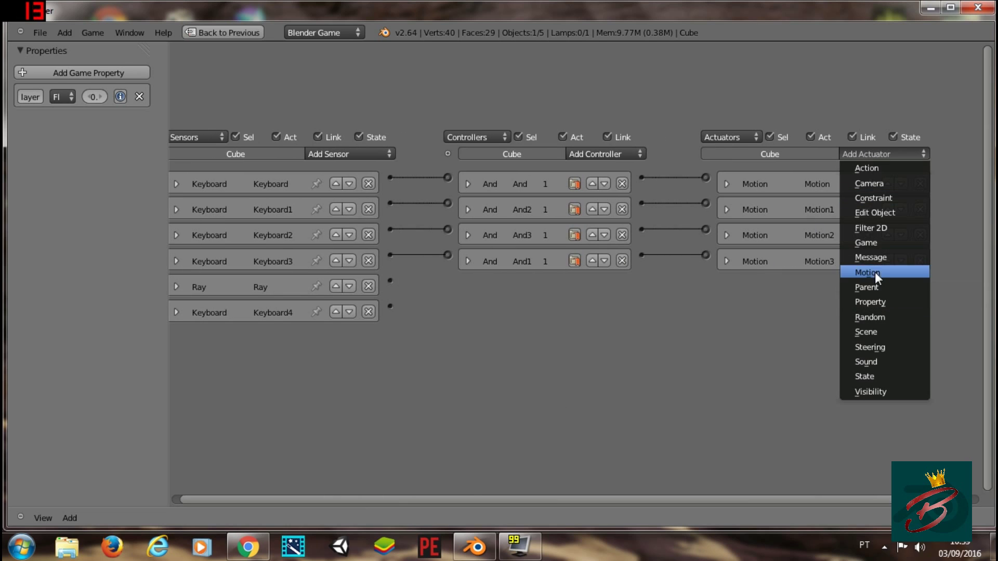
left_click(871, 258)
key("ctrl+Up")
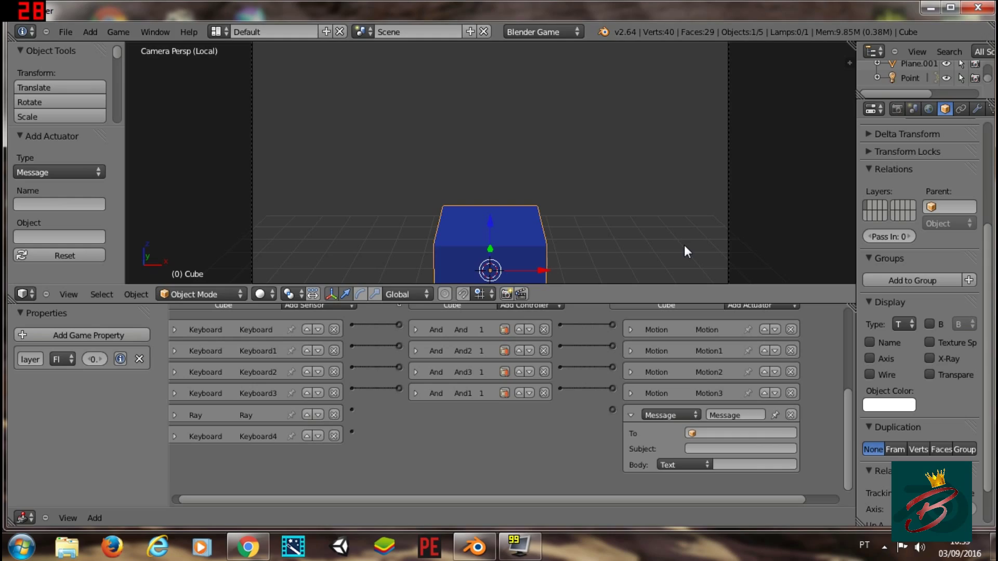
key("KP_Divide")
- Copy the door's Message sensor subject 'abrirporta' into the cube's Message actuator subject
right_click(559, 105)
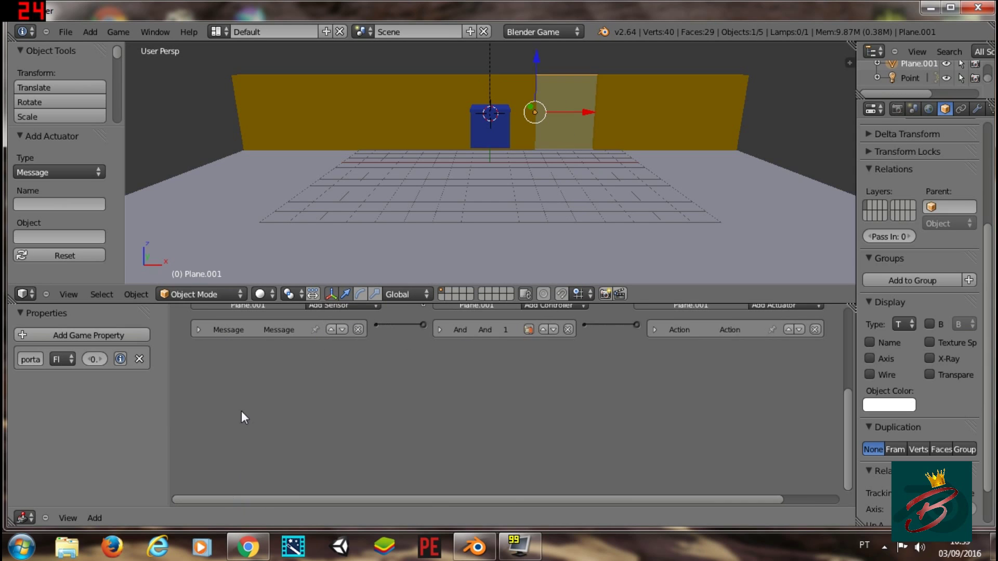
left_click(195, 327)
left_click(284, 366)
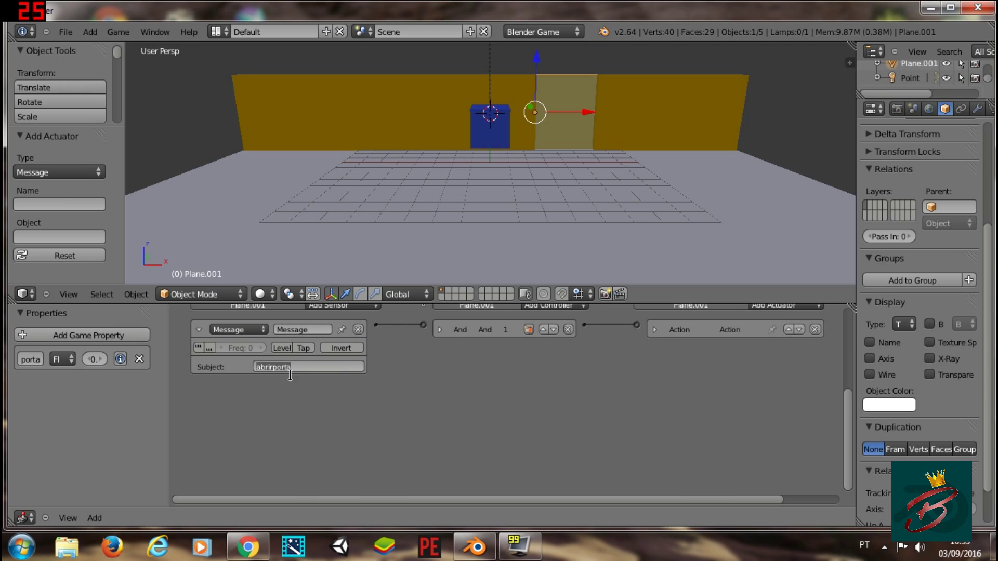
key("Return")
right_click(486, 132)
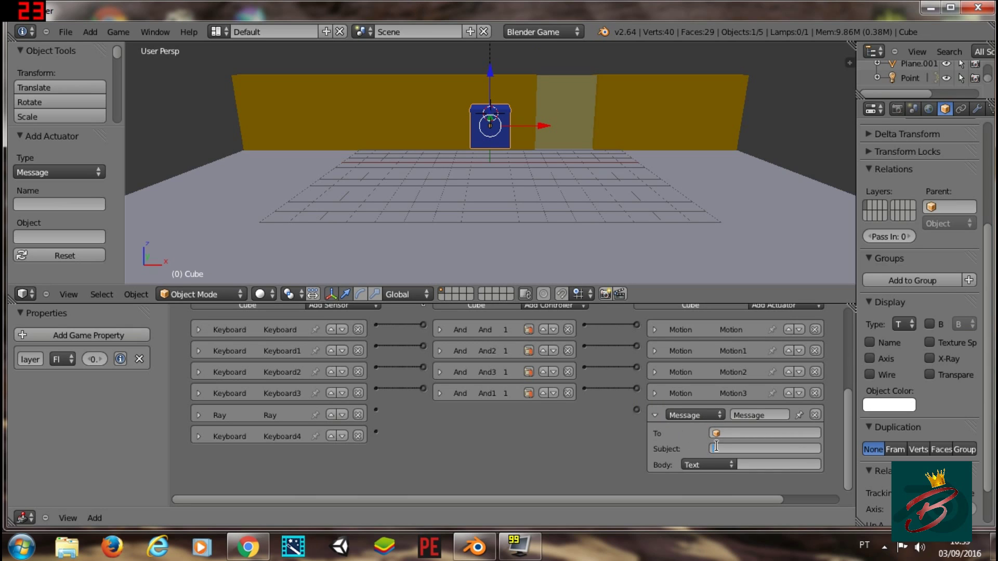
type("abrirporta")
key("Return")
- Wire the Ray and Keyboard4 sensors through a new And4 controller to the Message actuator
left_click_drag(376, 410, 637, 410)
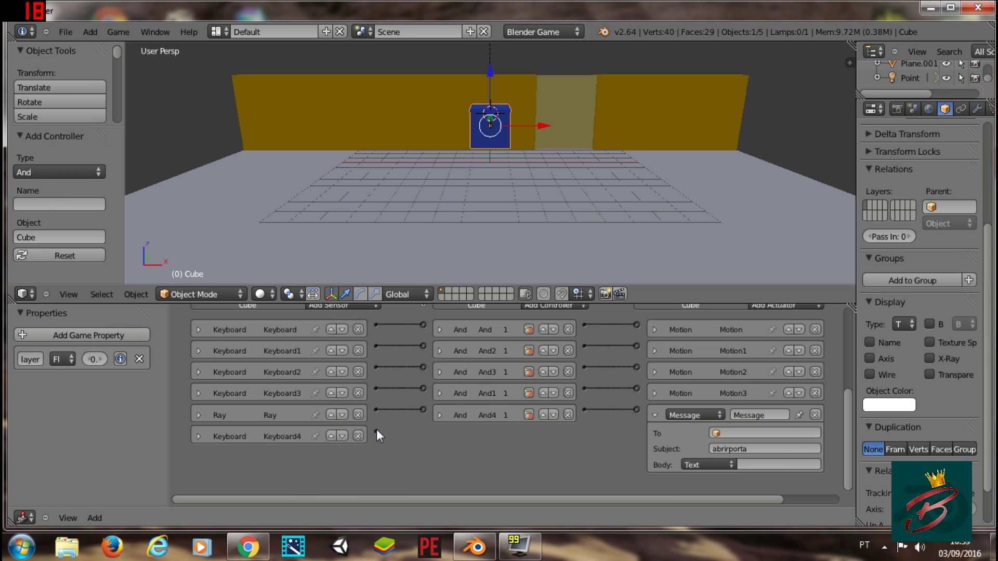
left_click_drag(376, 431, 423, 409)
left_click(654, 415)
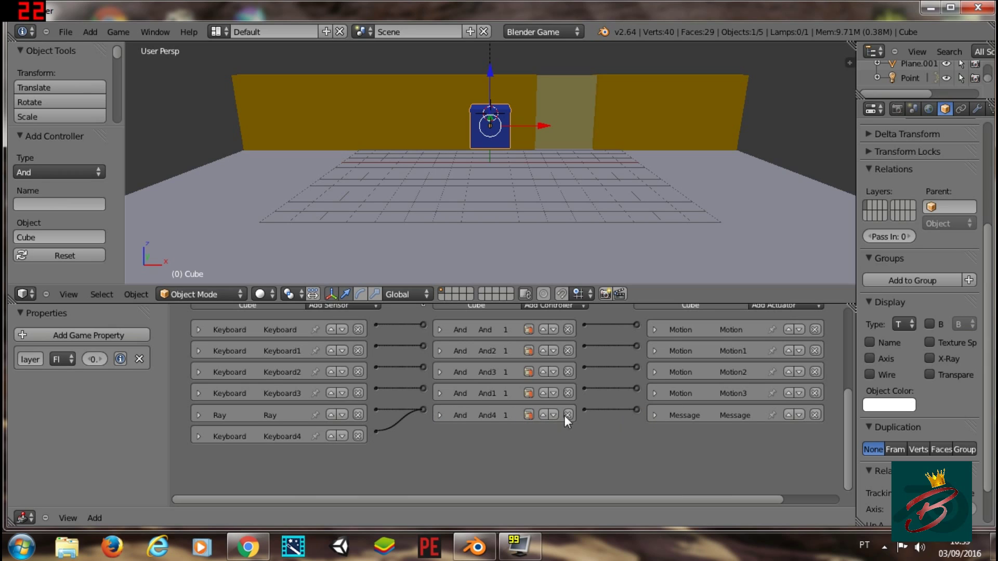
left_click_drag(374, 434, 424, 410)
mouse_move(584, 410)
left_mouse_down()
mouse_move(608, 408)
mouse_move(584, 409)
left_mouse_up()
- Test-run the game from the camera view, turning the cube left, then stop it
key("KP_0")
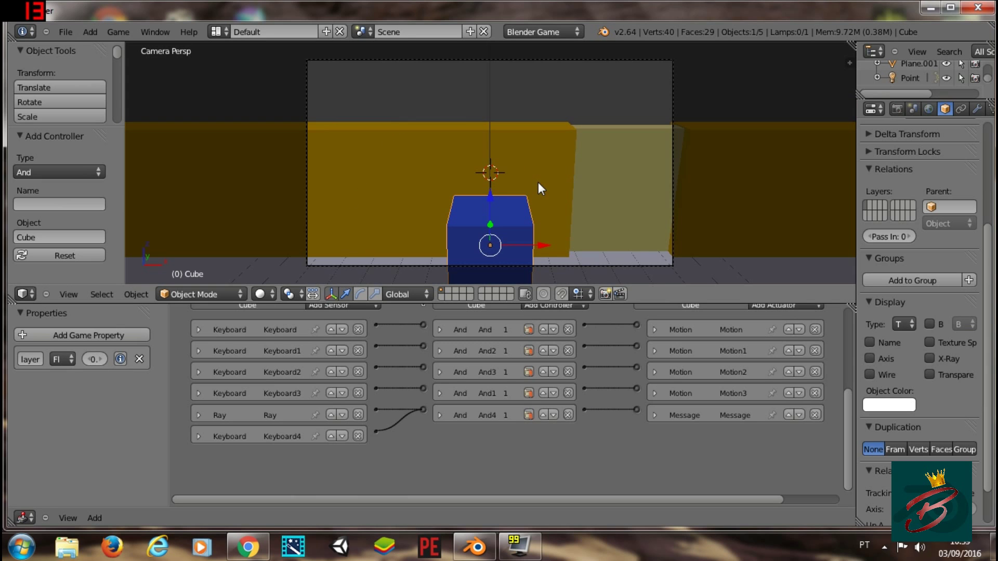
key("p")
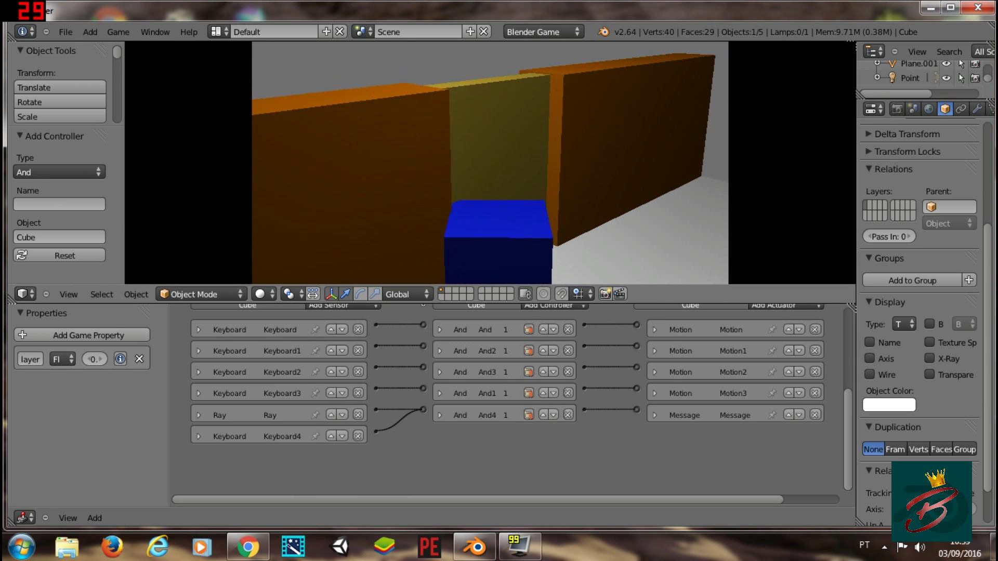
key("Left")
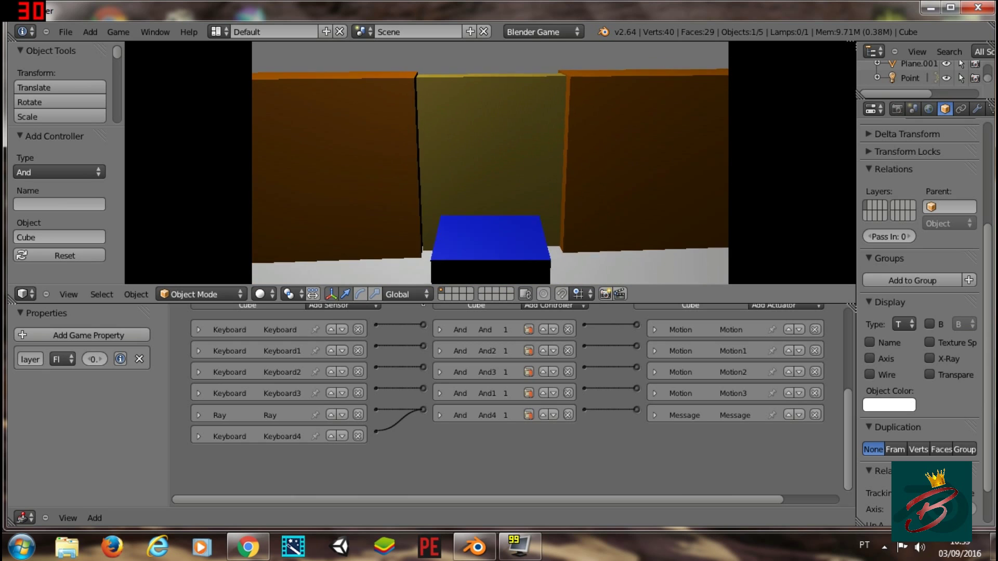
key("Escape")
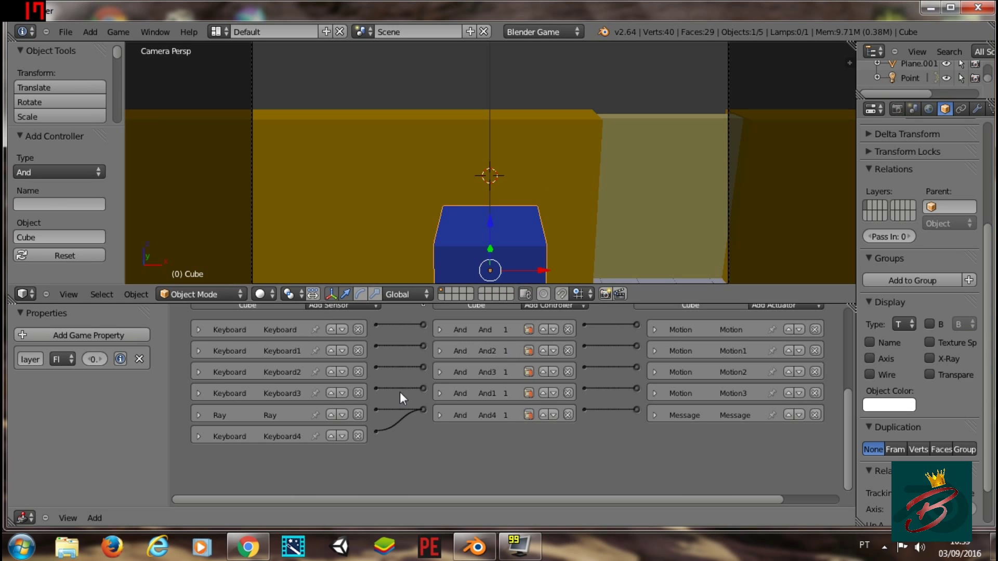
- Set the cube's Ray sensor range to 5 and restart the game
left_click(198, 416)
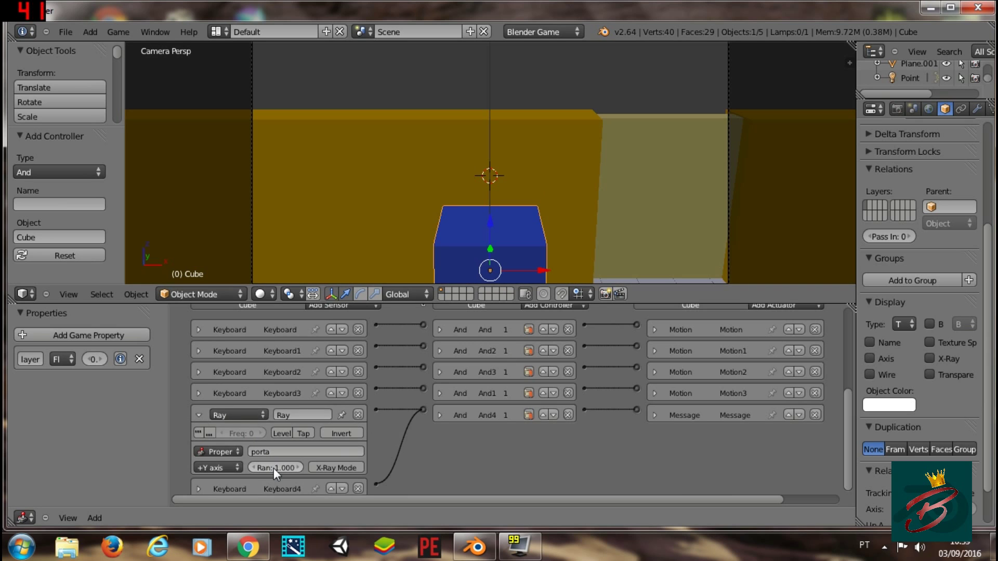
type("5")
key("Return")
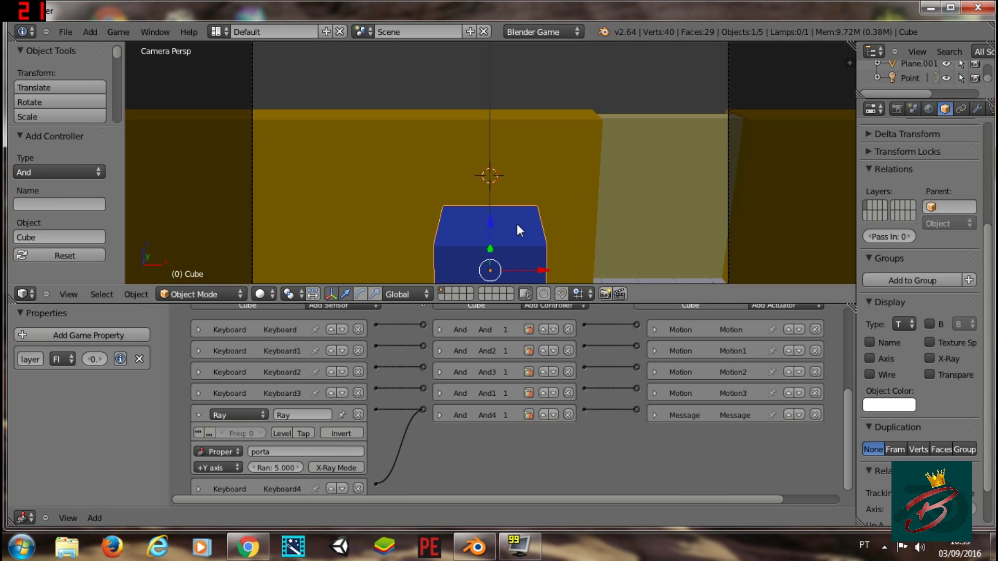
key("p")
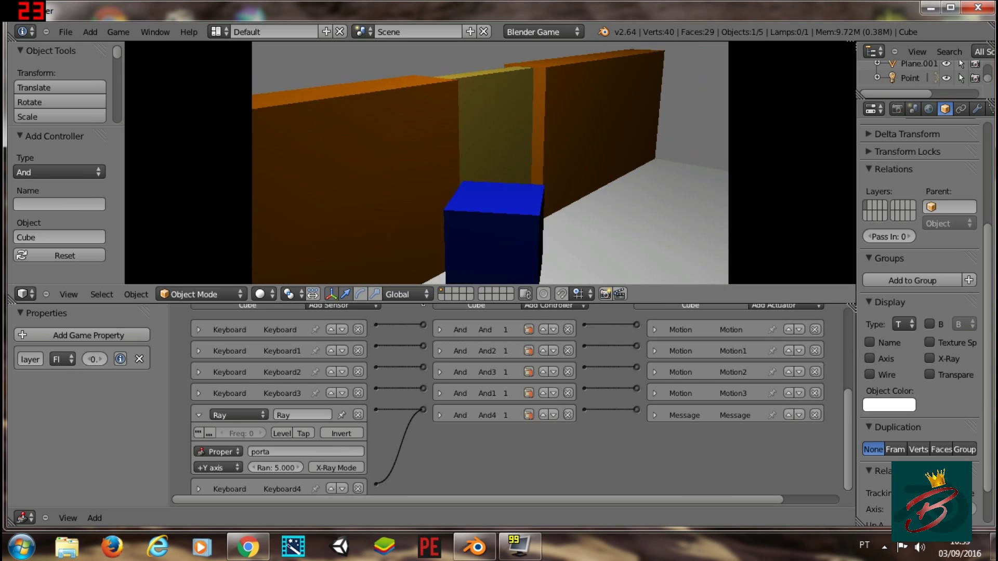
- Steer the cube with the arrow keys, turning and driving forward until it faces the doorway
key("Left")
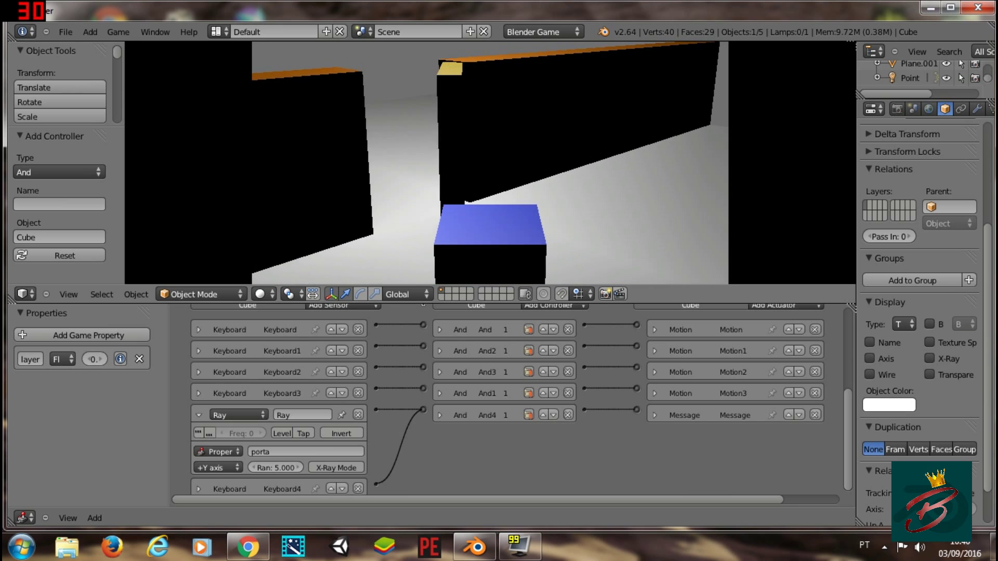
key("Left")
key("Left")
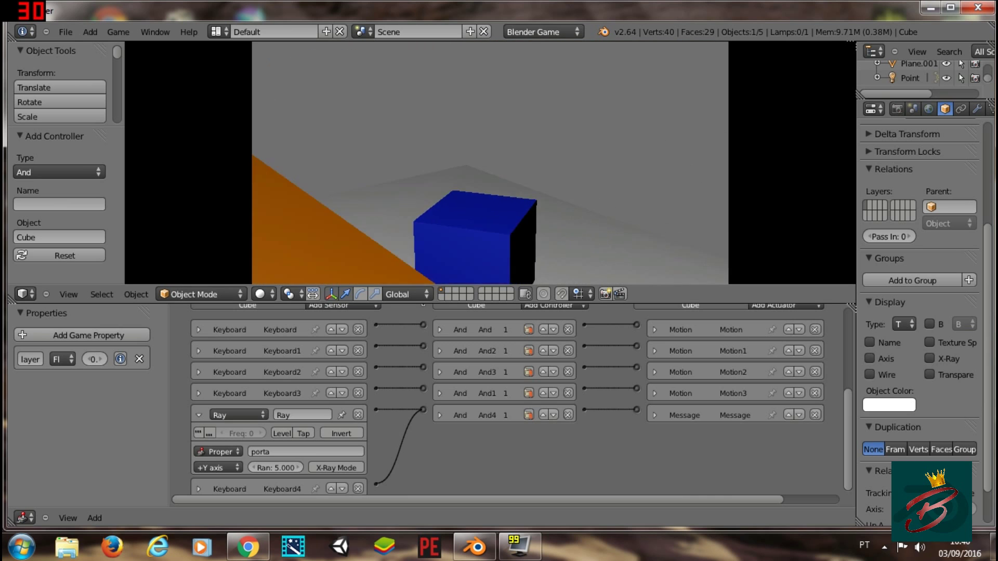
key("Left")
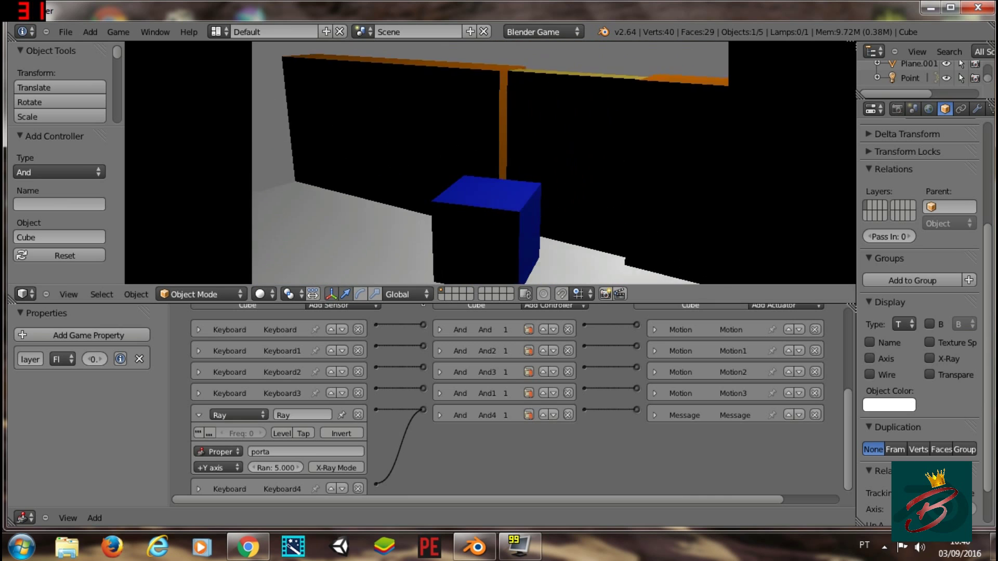
key("Up")
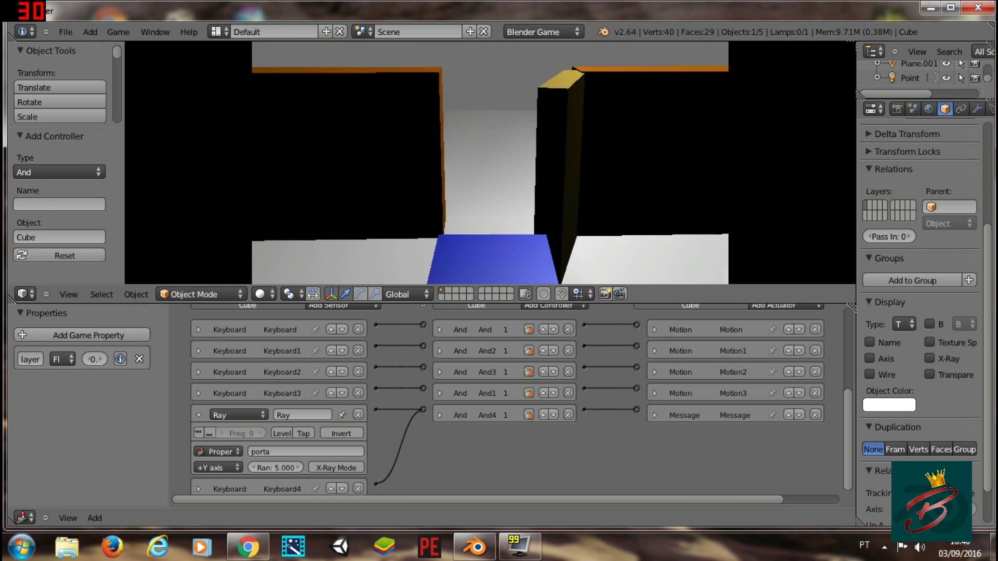
key("Right")
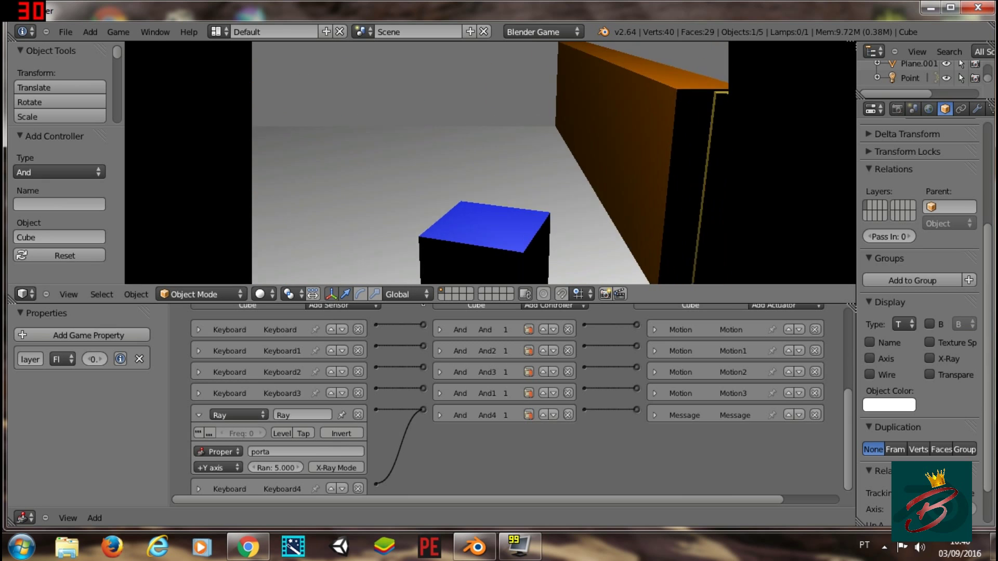
key("Up")
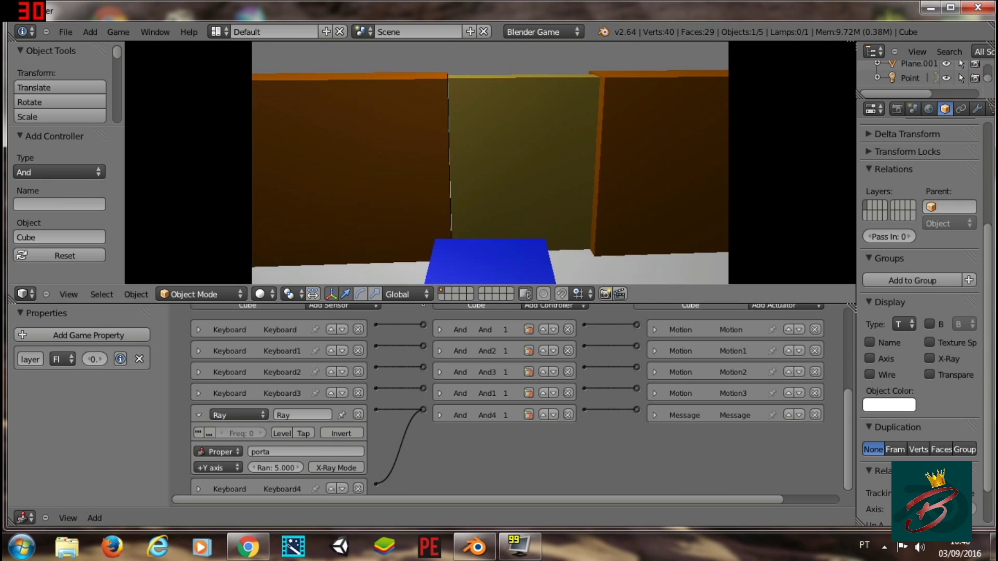
key("Right")
key("Left")
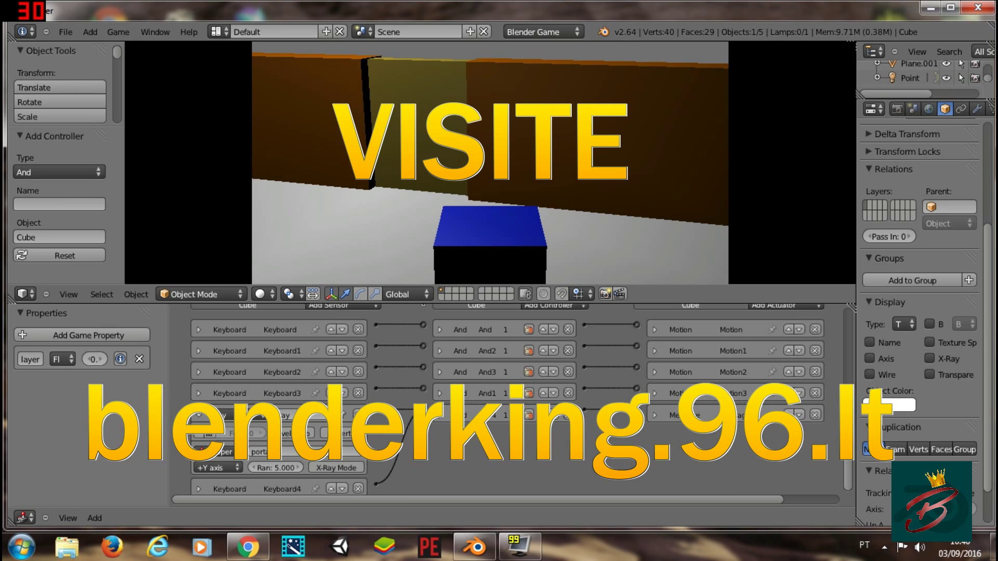
- Quit the running game and collapse the cube's Ray sensor brick
key("Escape")
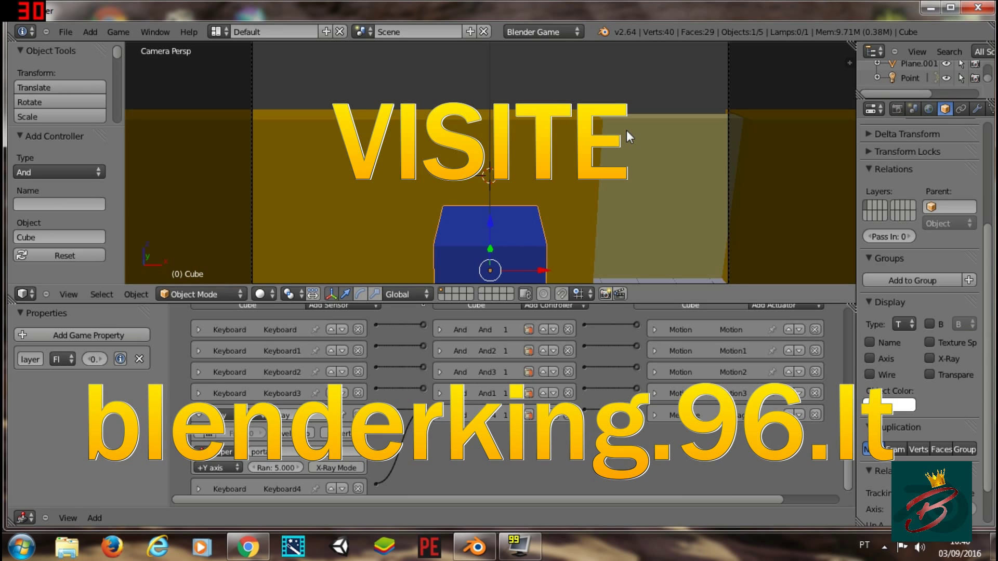
left_click(199, 416)
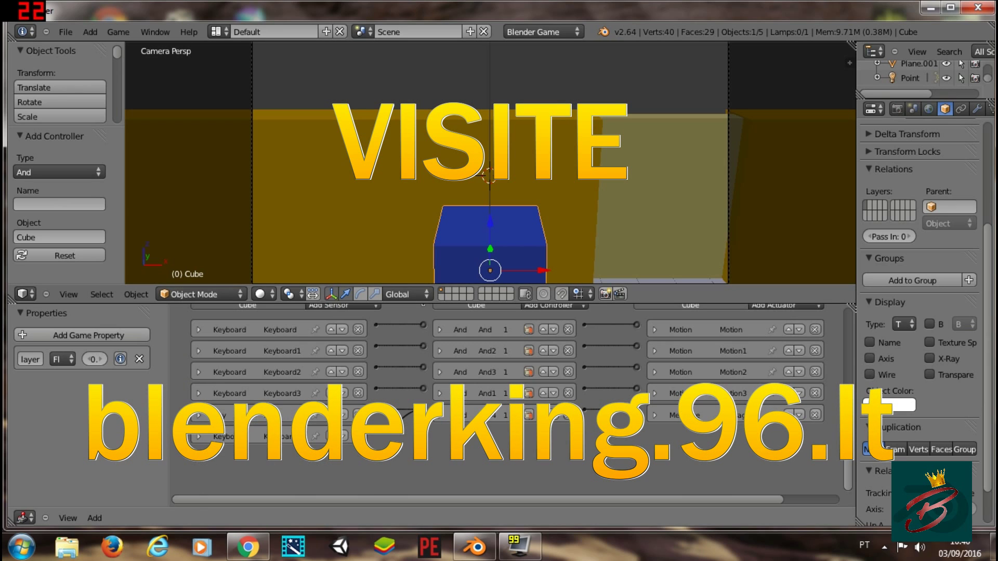